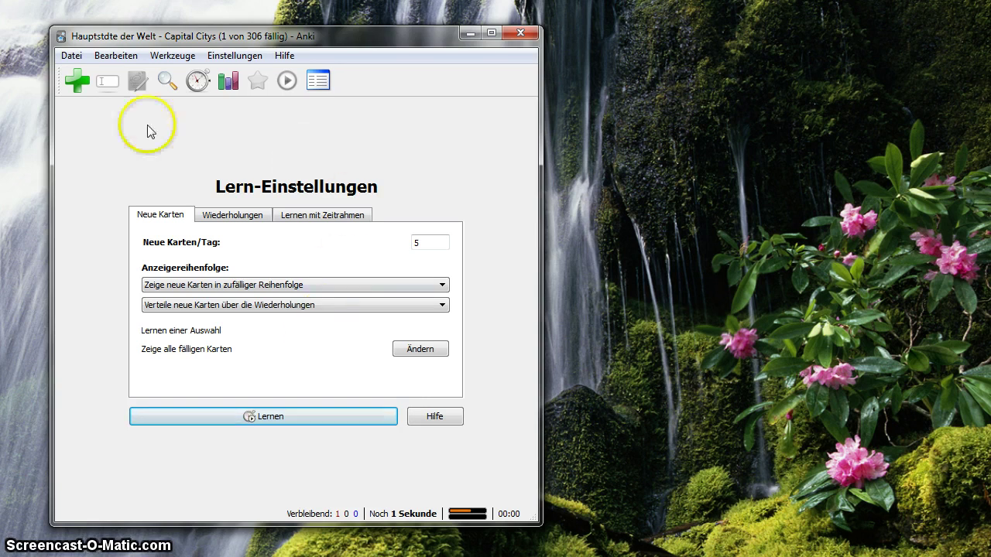
Switch to AnkiWeb in the browser, open the deck mydeck, and return to the deck list
click(73, 58)
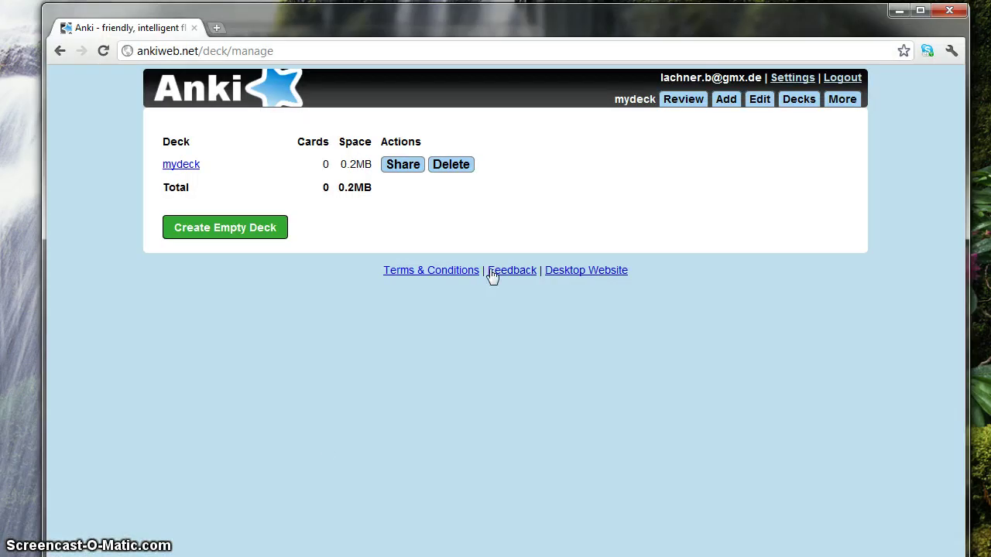
drag(599, 10, 575, 13)
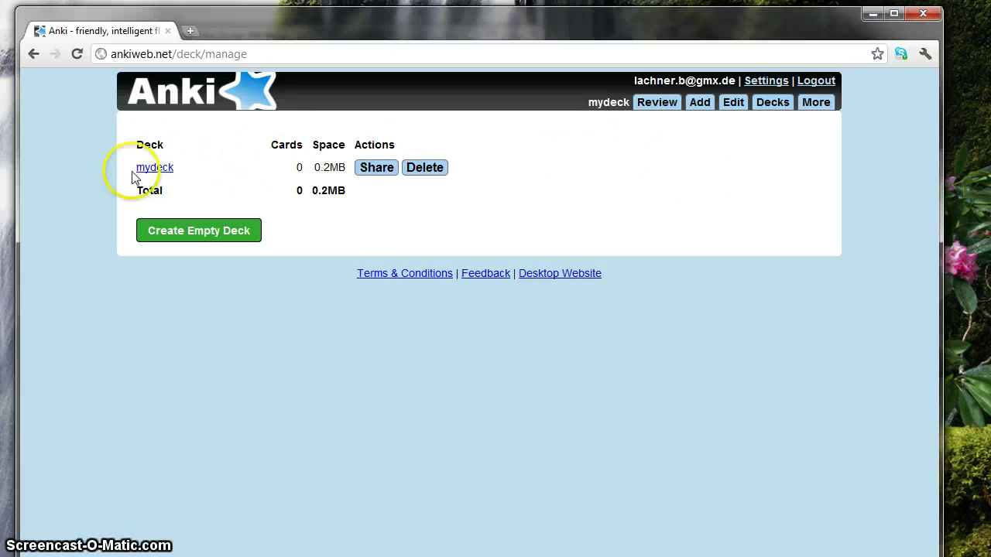
click(155, 169)
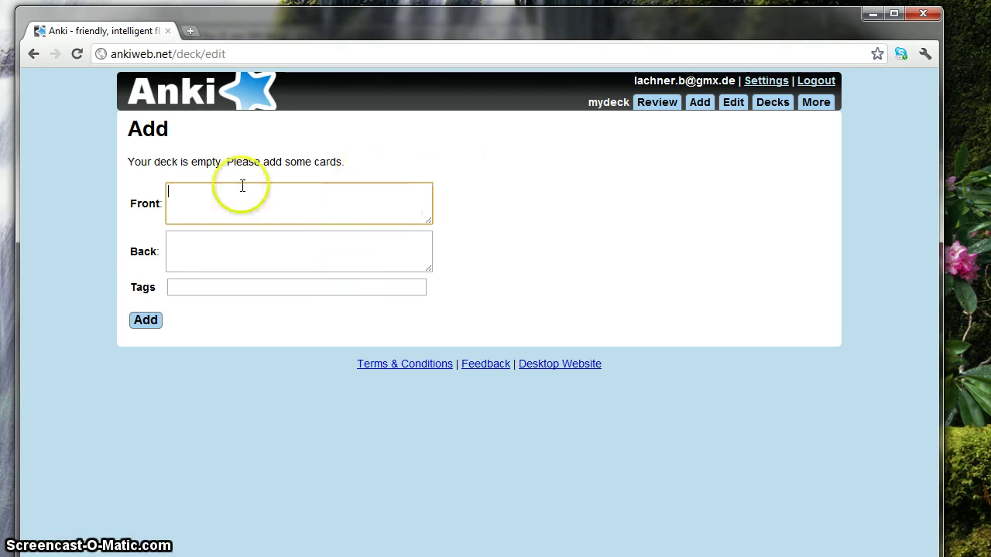
click(773, 105)
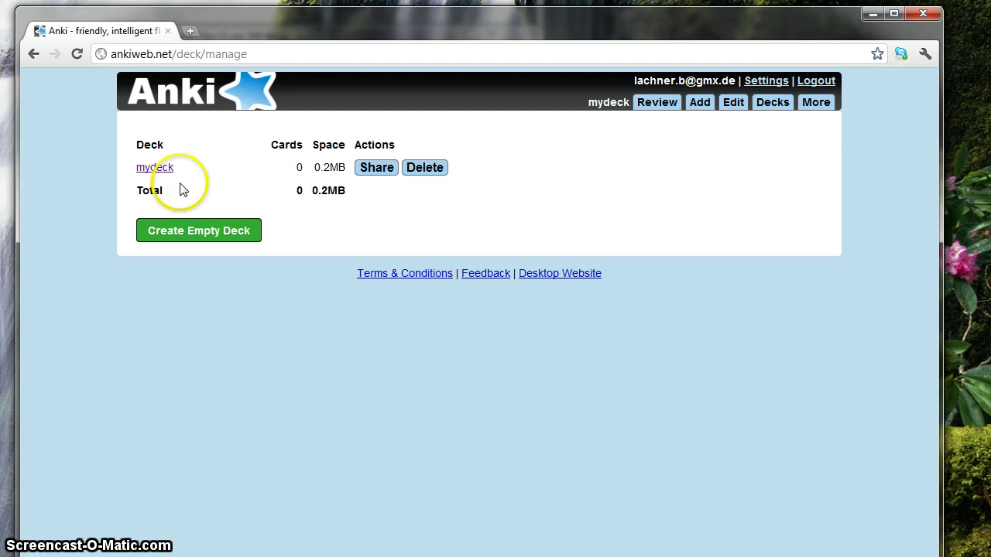
click(872, 14)
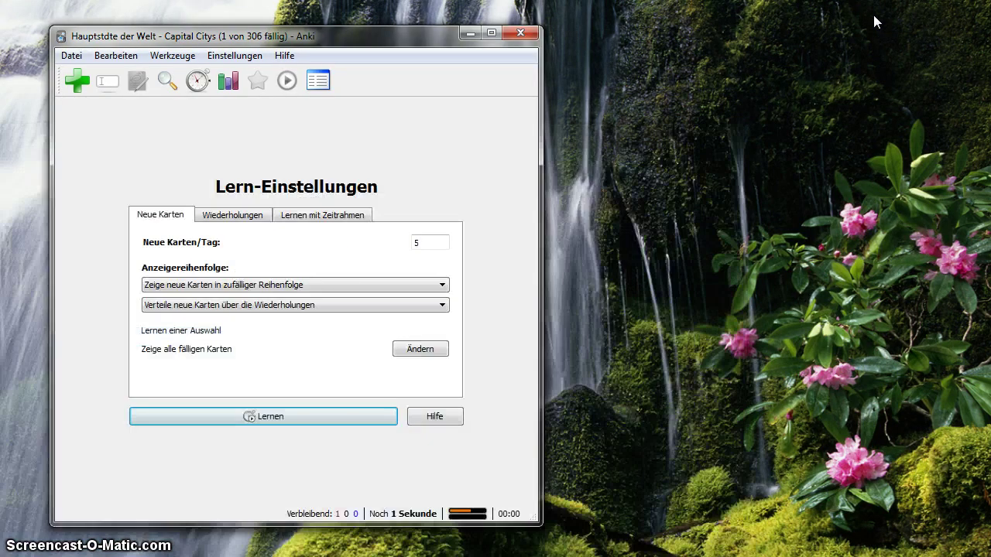
Switch to the Anki desktop program, synchronize the Hauptstdte der Welt - Capital Citys deck, and refresh the deck list on AnkiWeb
click(302, 38)
drag(302, 45, 286, 45)
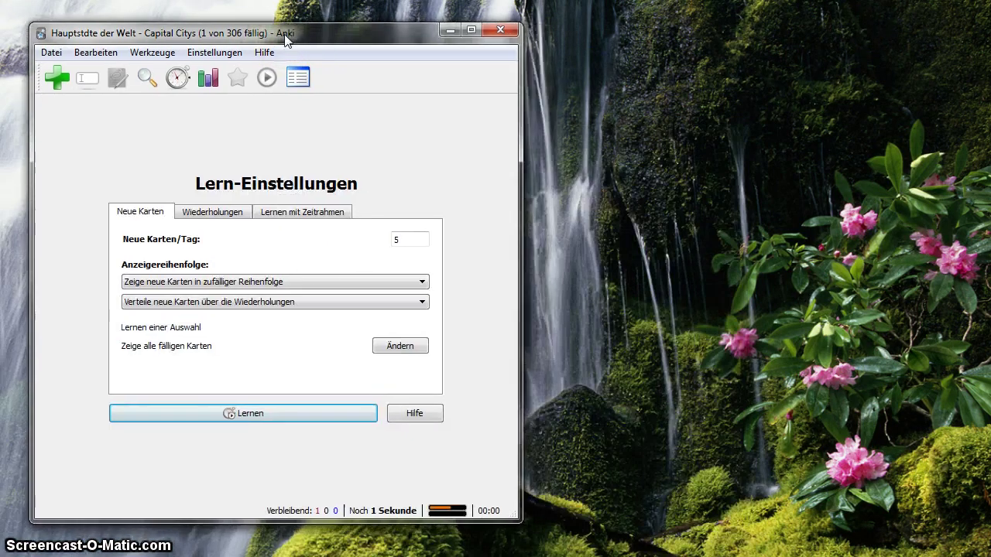
click(50, 59)
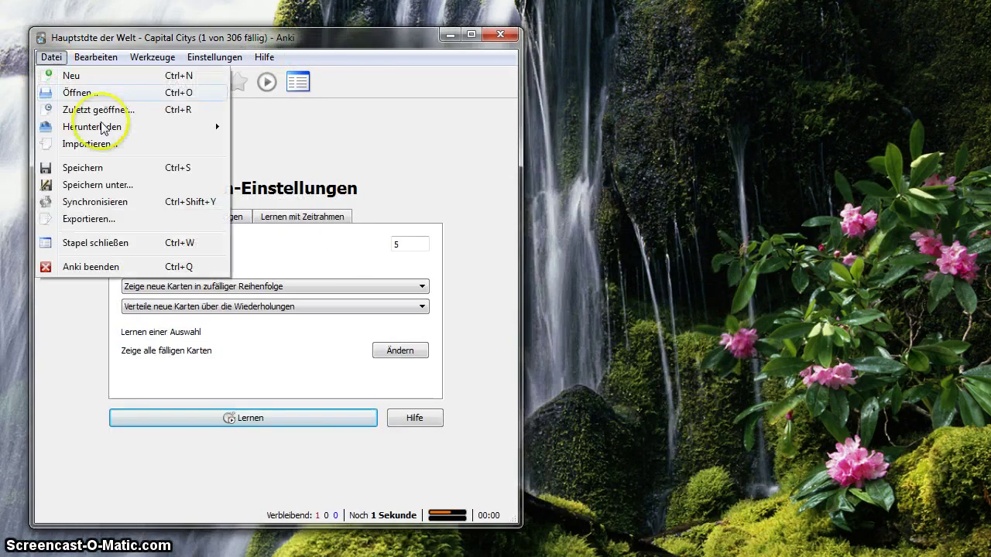
click(78, 202)
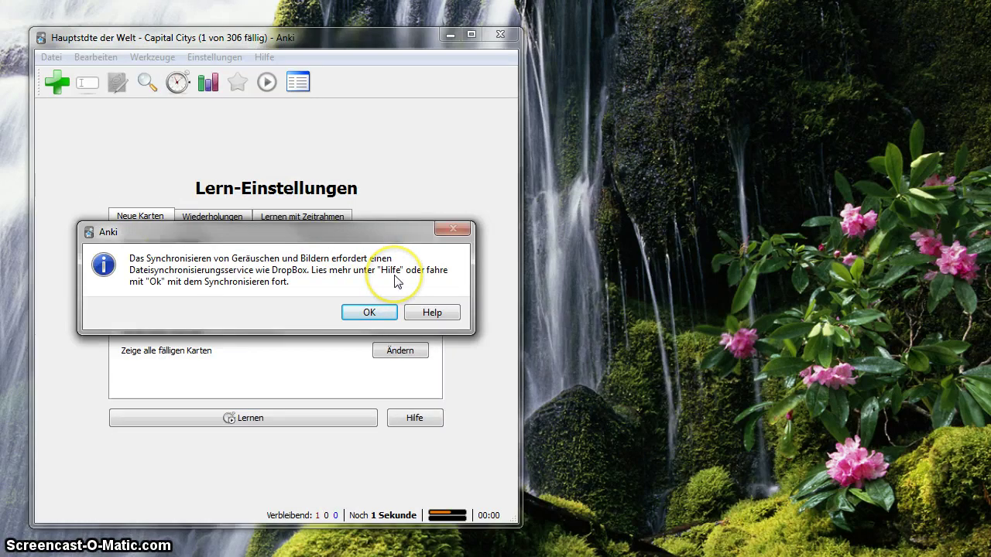
click(370, 313)
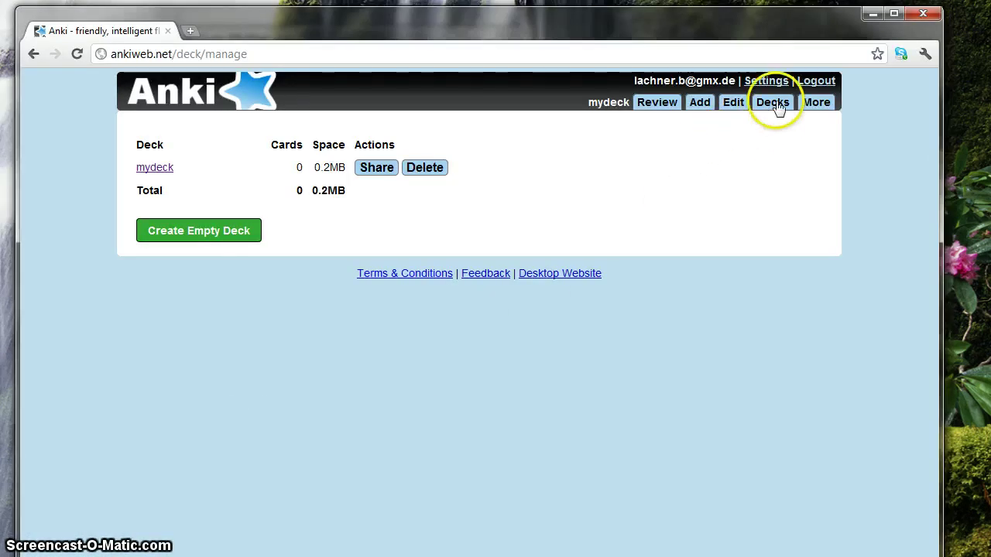
click(774, 103)
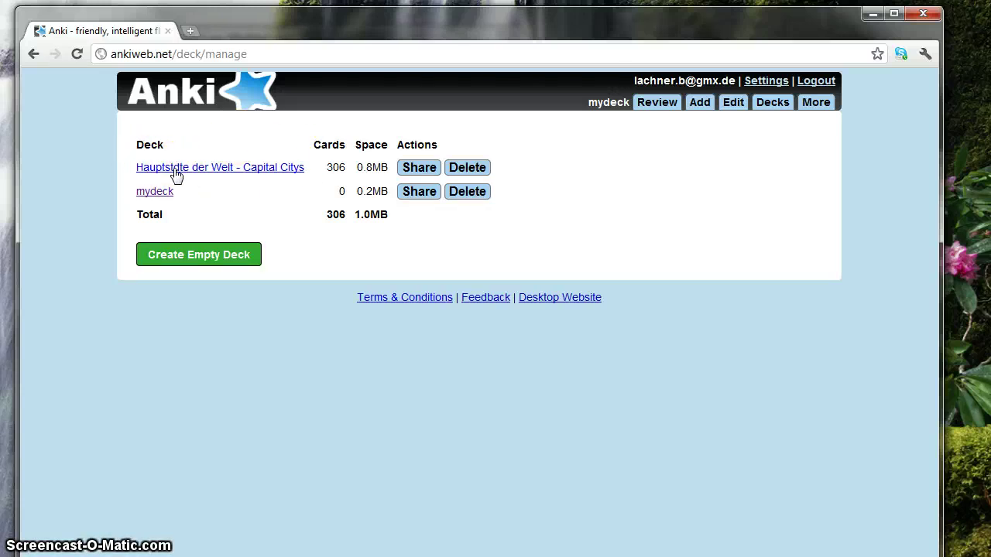
Study the due card of the Hauptstdte der Welt - Capital Citys deck on AnkiWeb and rate its answer as Good
click(238, 171)
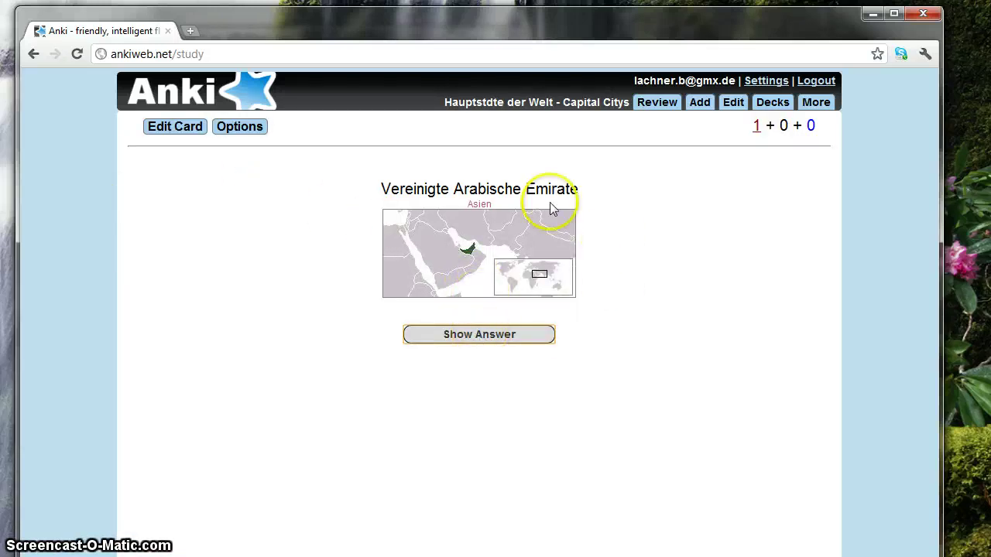
click(479, 339)
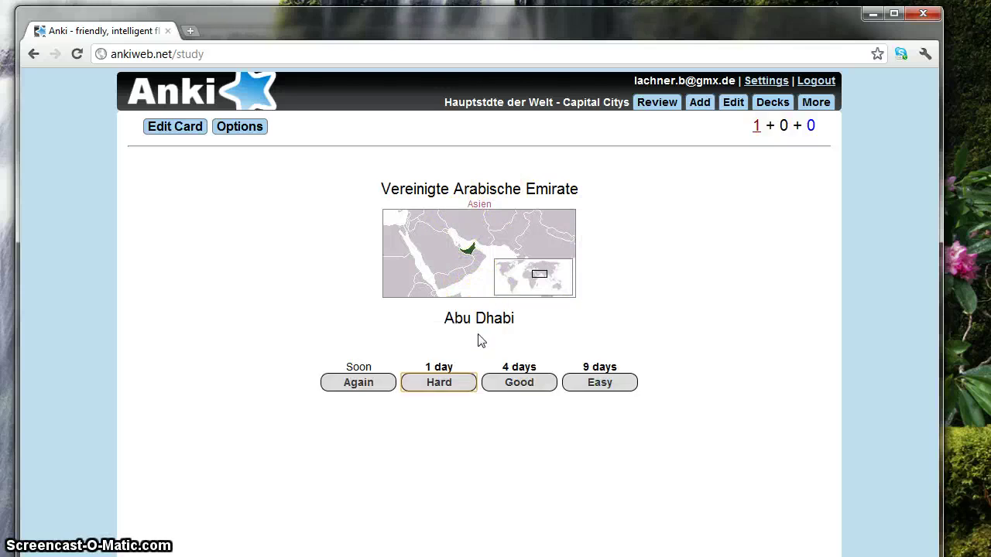
click(507, 387)
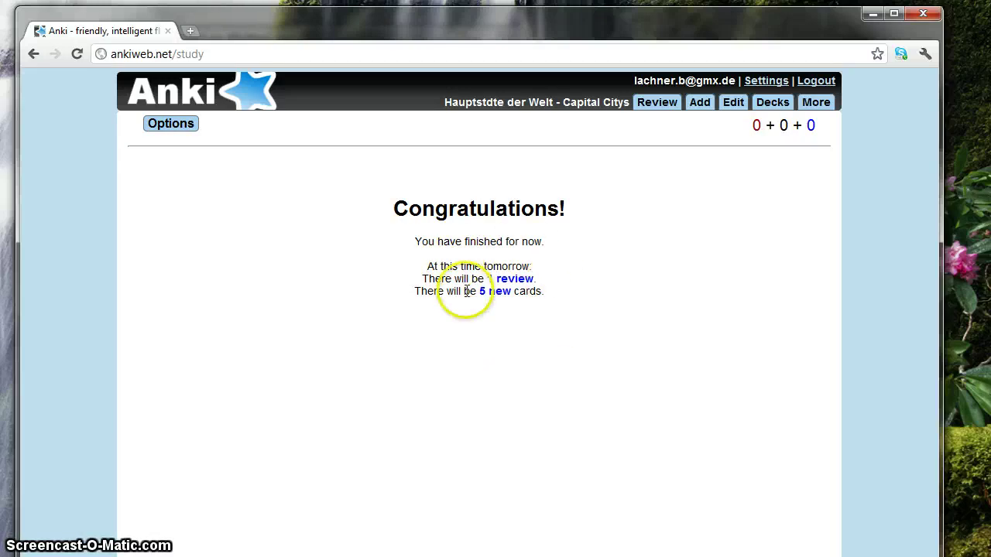
Return to the AnkiWeb deck list and reopen the Hauptstdte der Welt - Capital Citys deck to check its study status
click(772, 105)
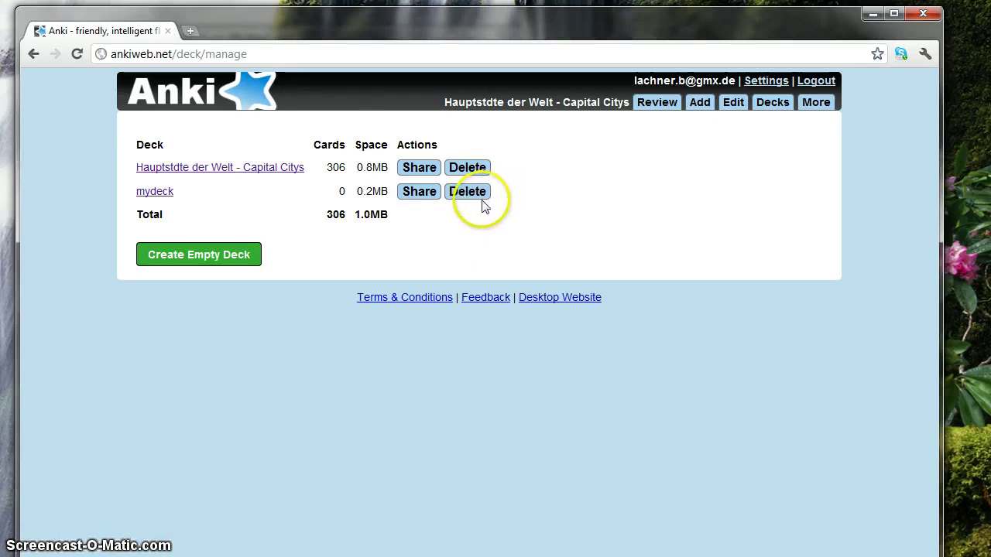
click(286, 168)
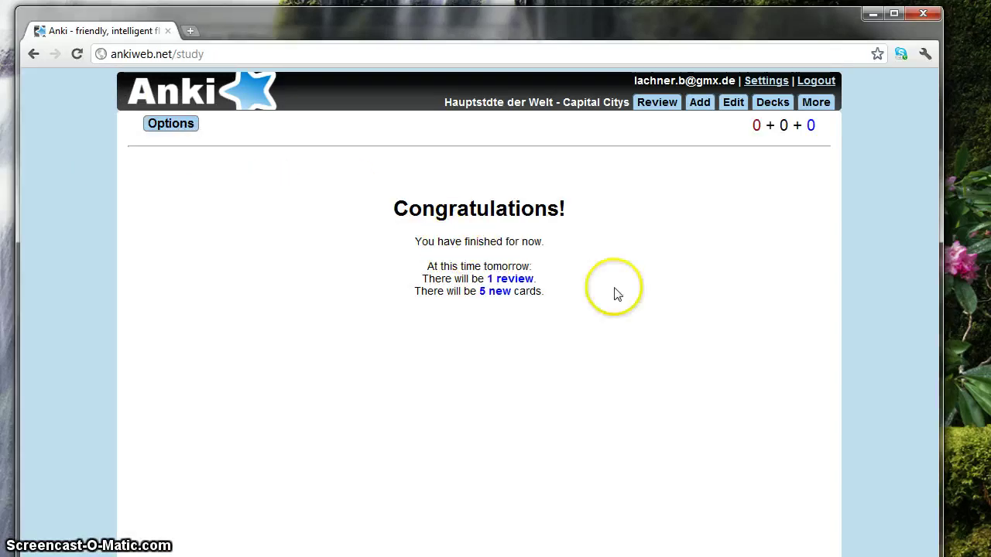
click(566, 296)
Switch to the Anki desktop program and create a new deck named Atomsymbole from the deck overview
key(alt+Tab)
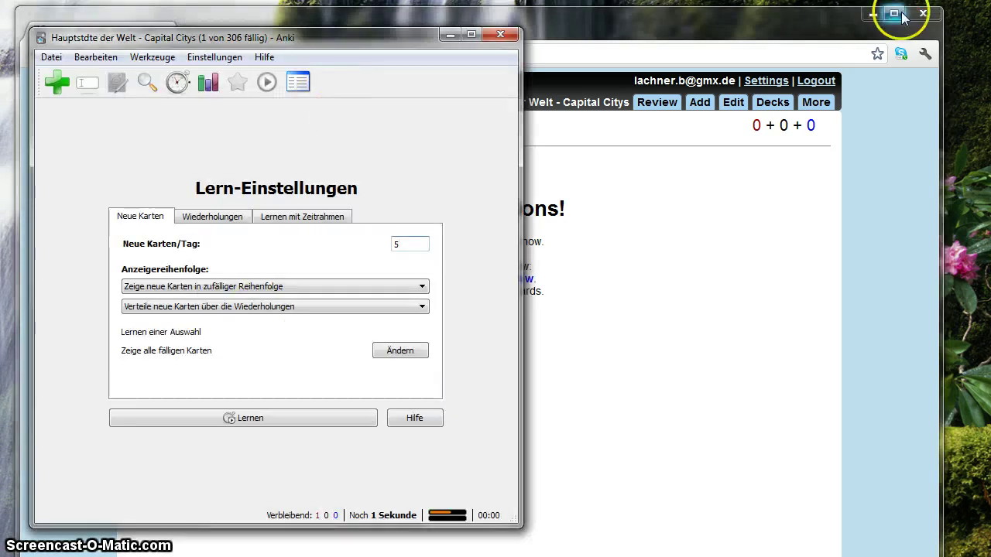
click(873, 13)
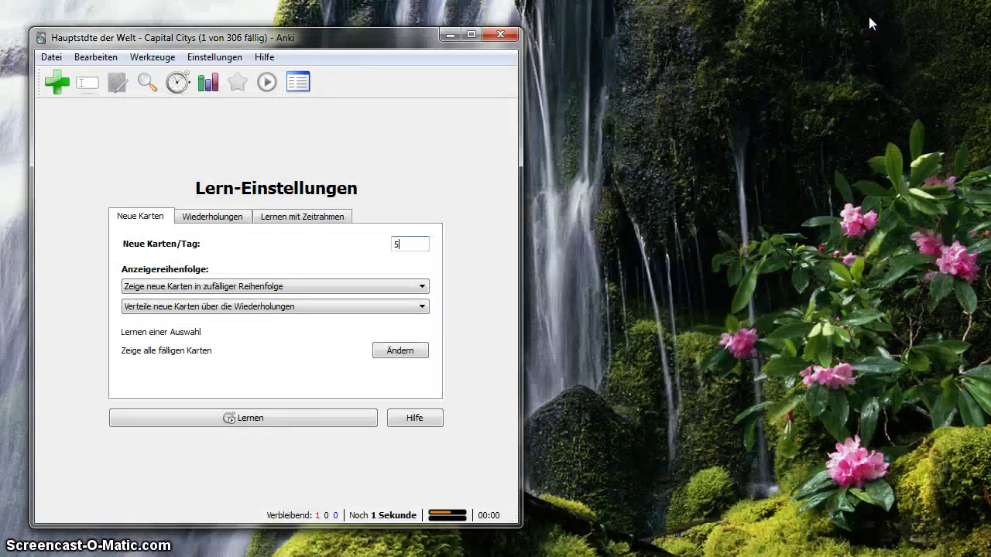
click(296, 85)
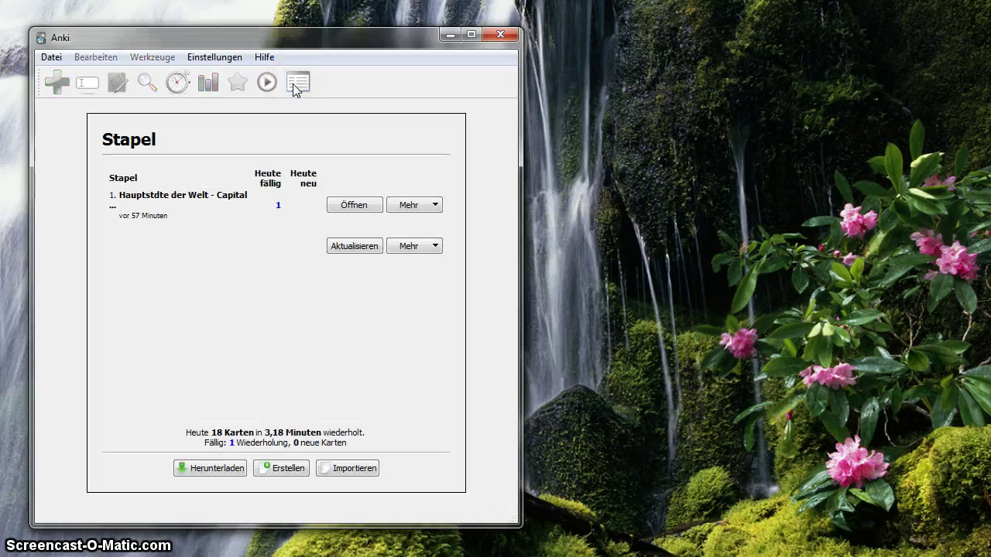
click(286, 469)
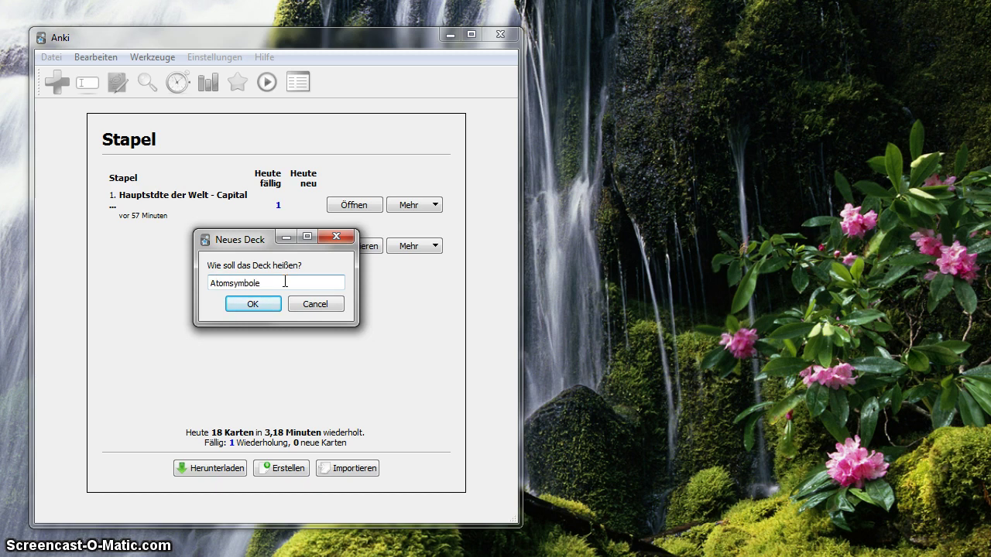
click(270, 309)
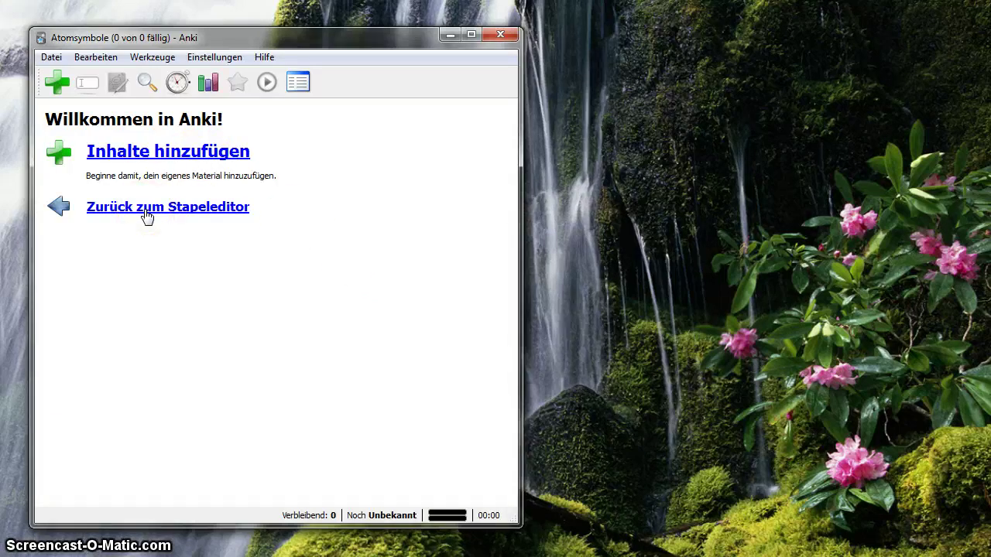
Start adding content to the Atomsymbole deck, place the card entry window higher, and go through its Front and Tags fields
click(163, 157)
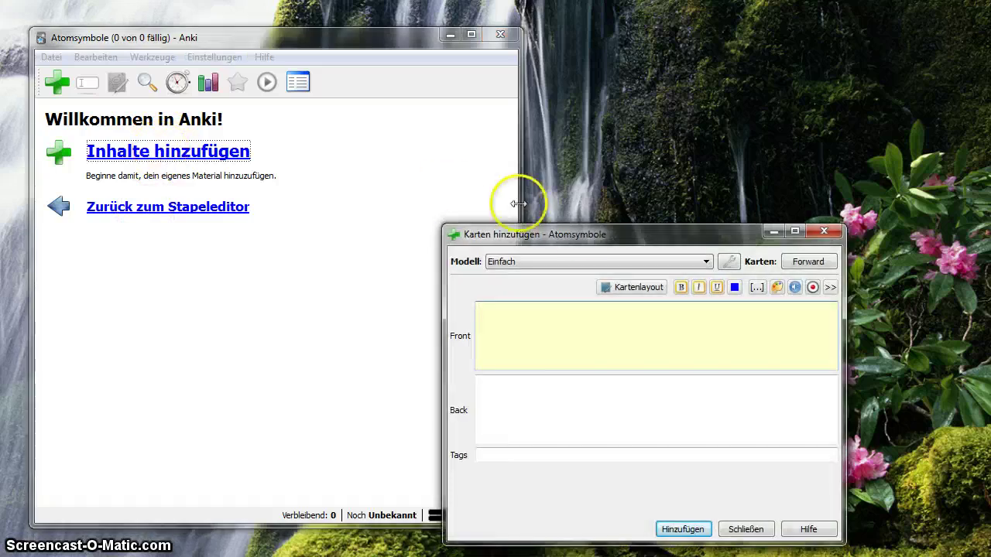
drag(580, 234, 623, 118)
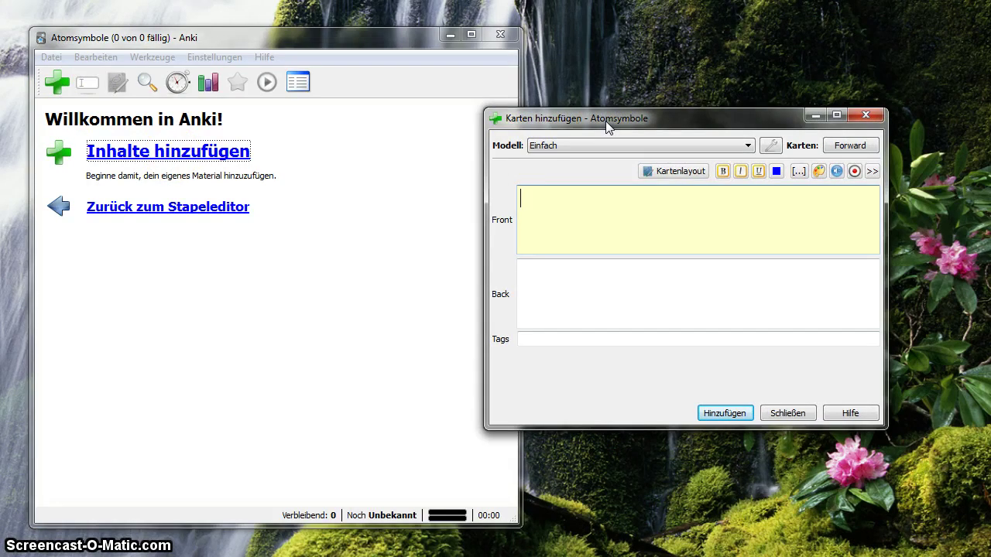
click(612, 193)
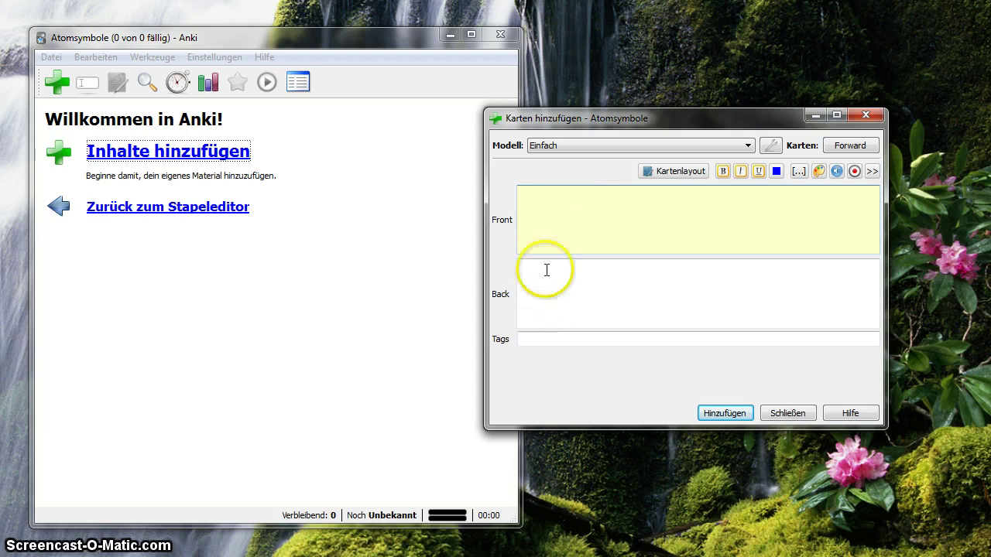
click(536, 341)
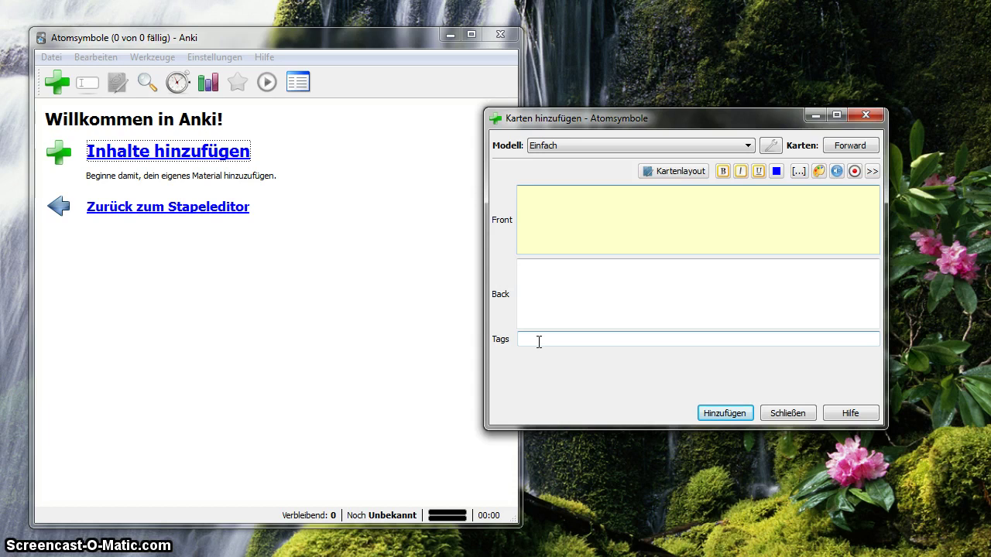
Add a card to the Atomsymbole deck with H on the front and Wasserstoff on the back
click(646, 238)
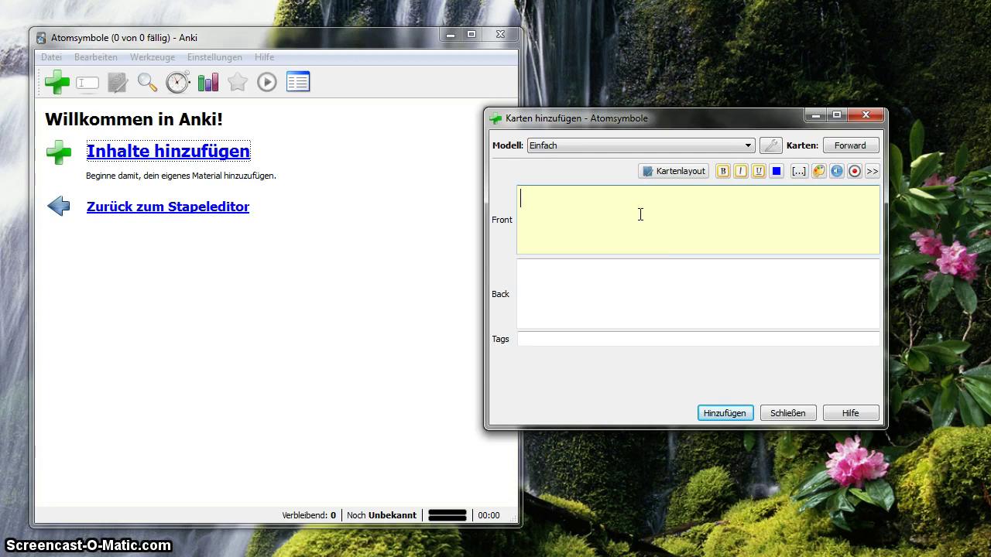
click(559, 295)
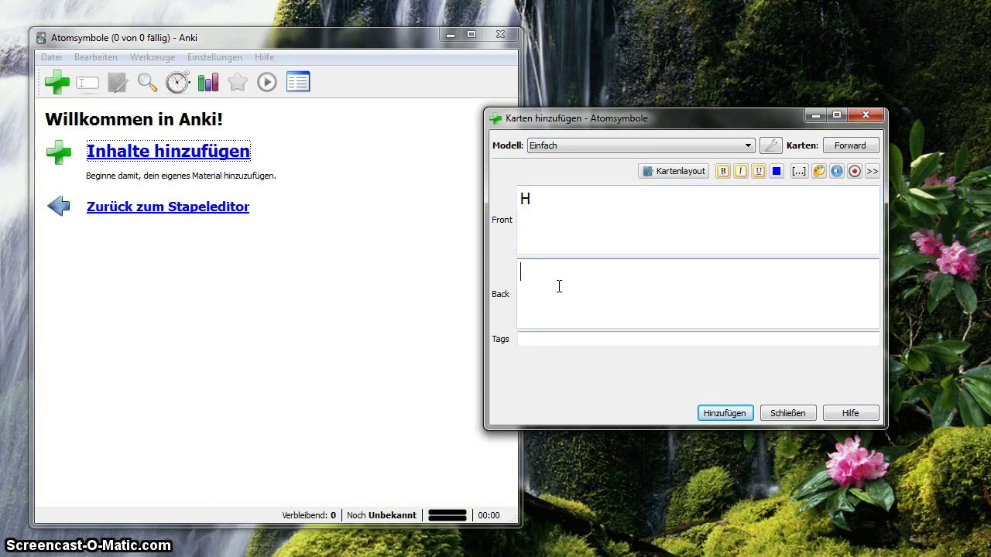
text(Wassers)
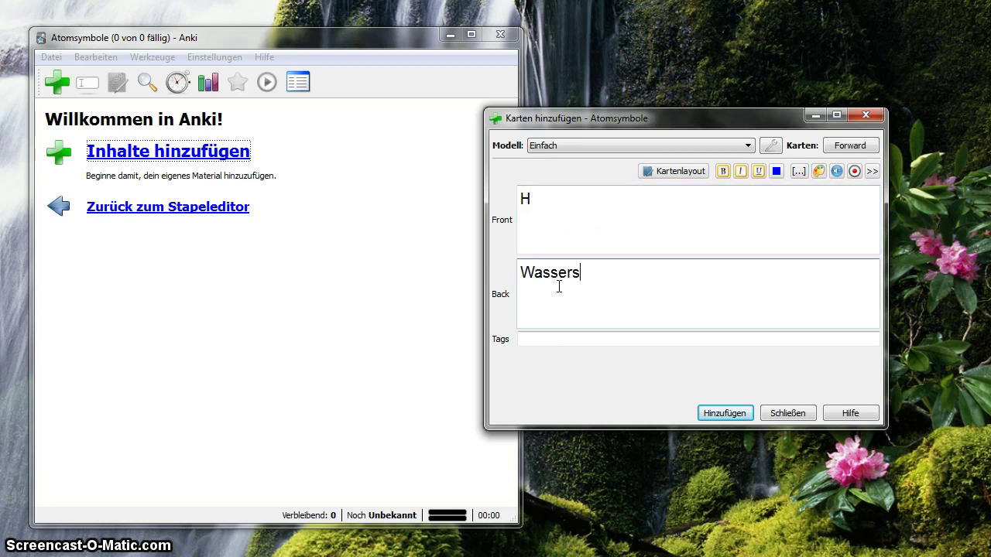
text(toff)
click(568, 289)
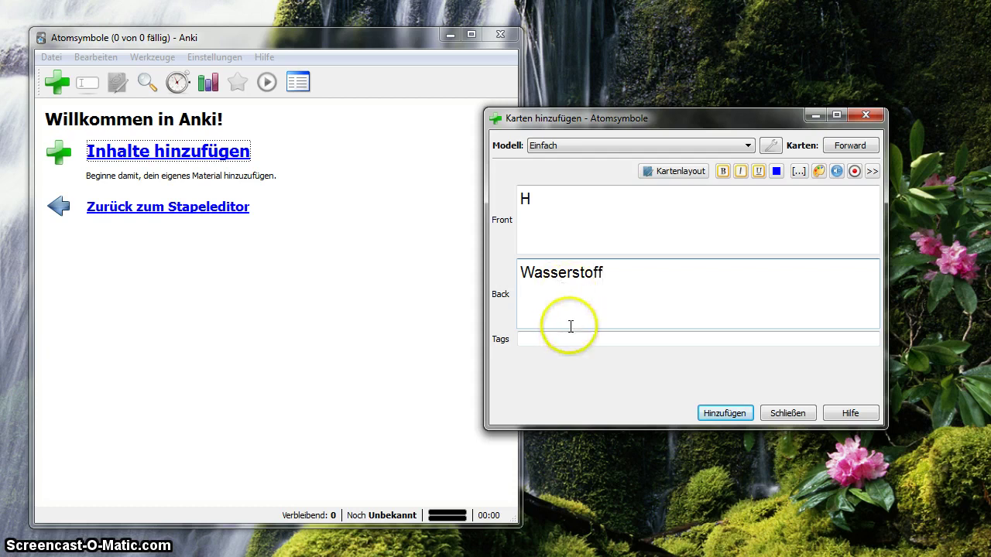
click(723, 413)
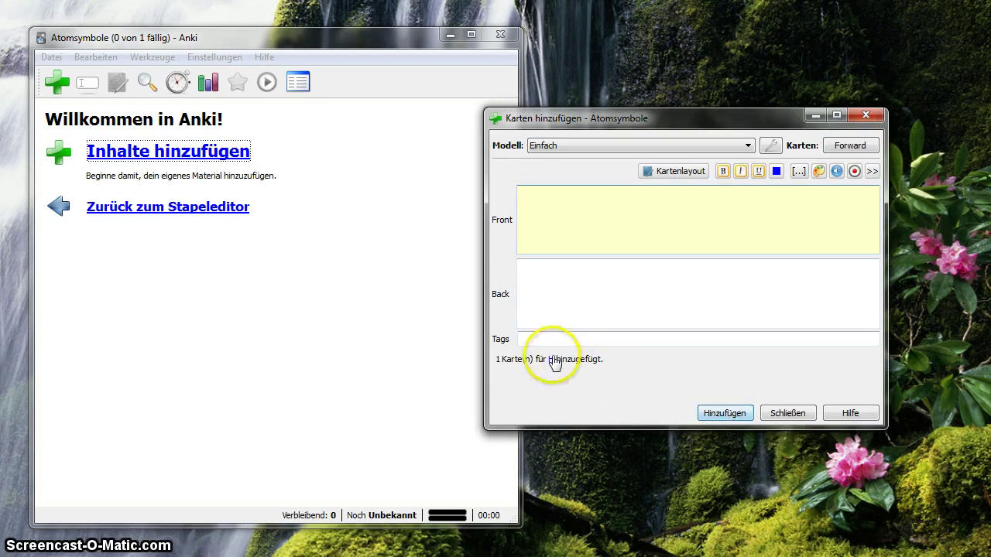
Add the reverse card with Wasserstoff on the front and H on the back
click(548, 206)
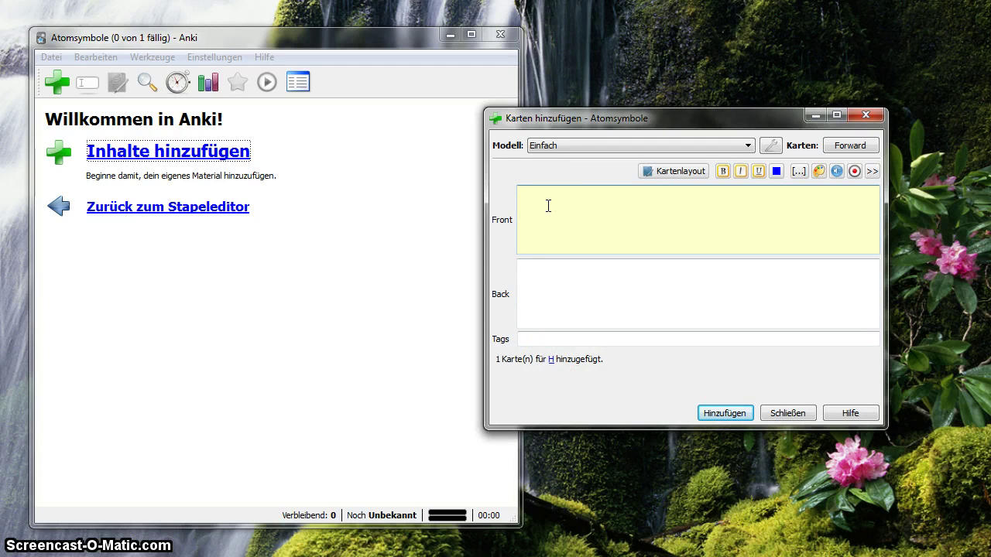
text(Wasserstoff)
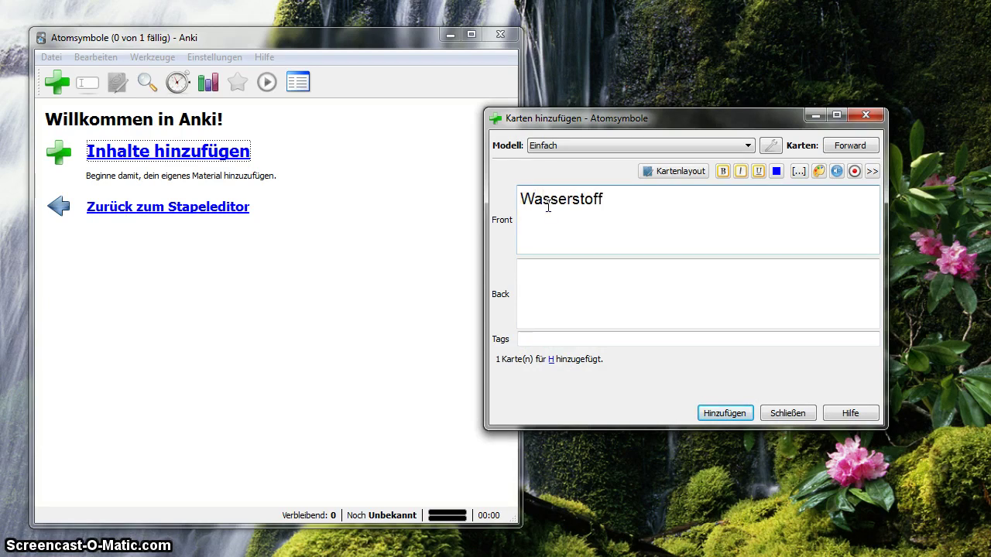
click(552, 286)
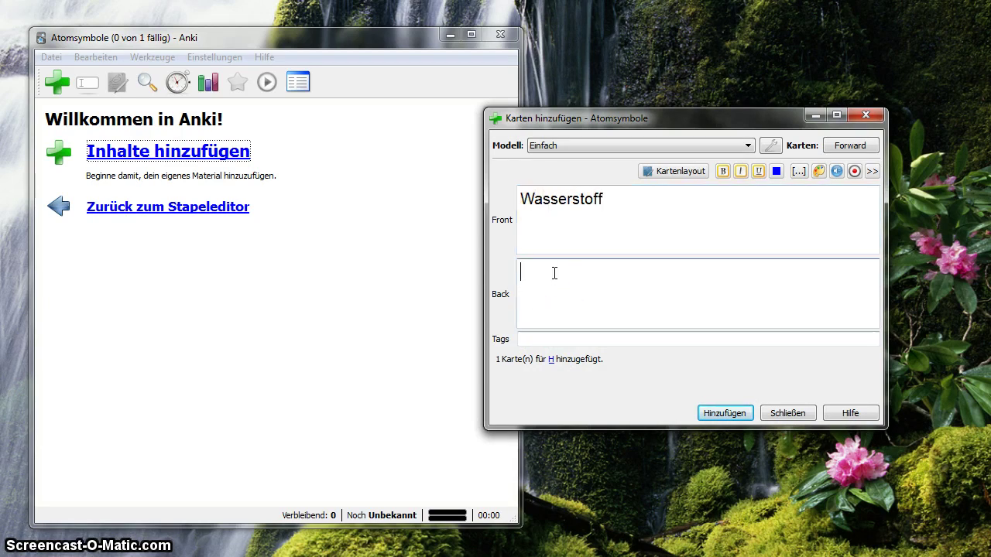
text(H)
click(720, 413)
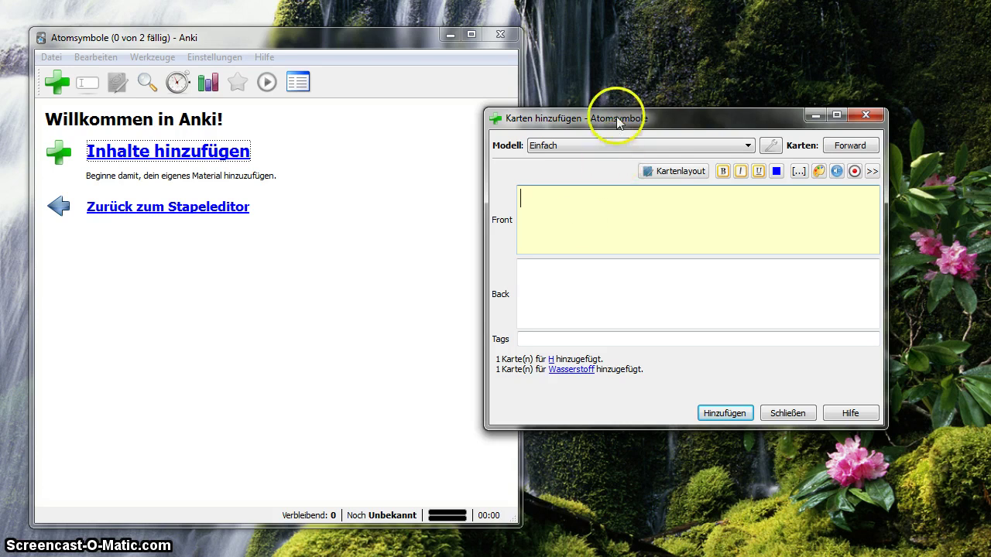
Set new cards to be generated in both Forward and Reverse directions, and reposition the card entry window
drag(616, 123, 610, 147)
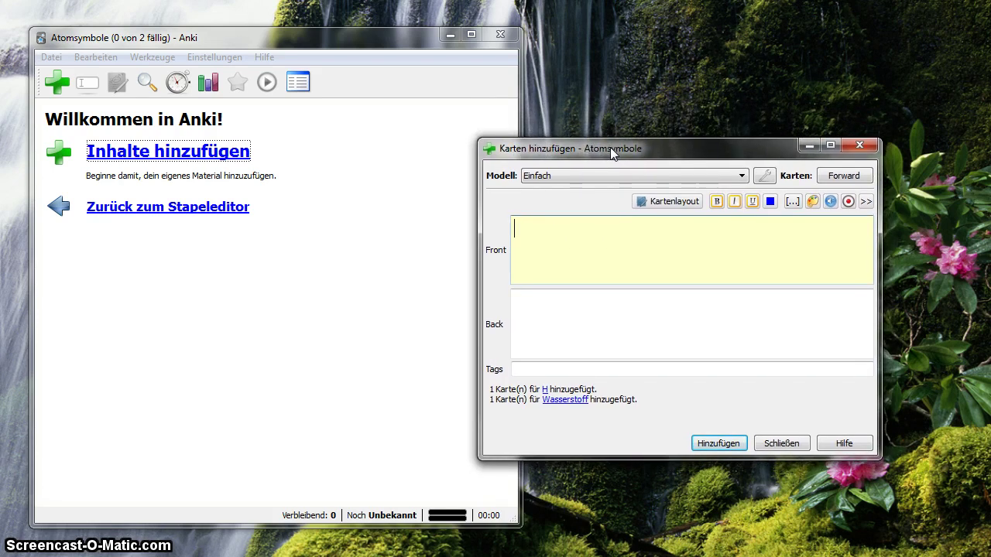
click(610, 183)
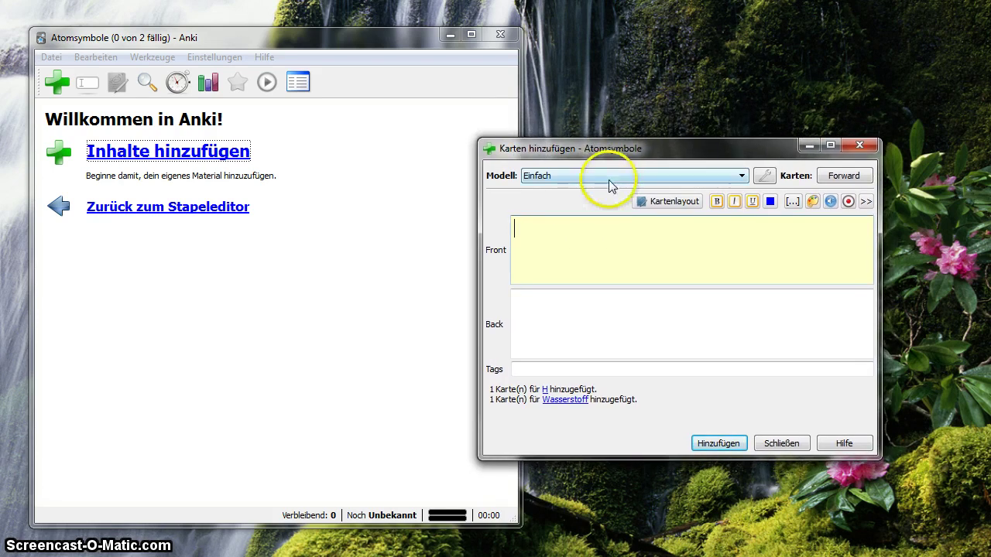
click(848, 177)
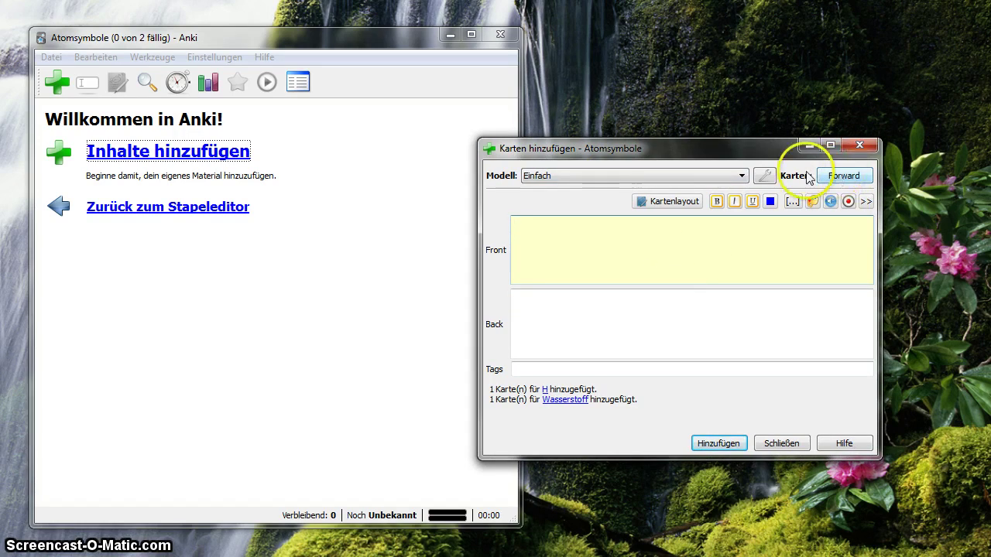
click(851, 178)
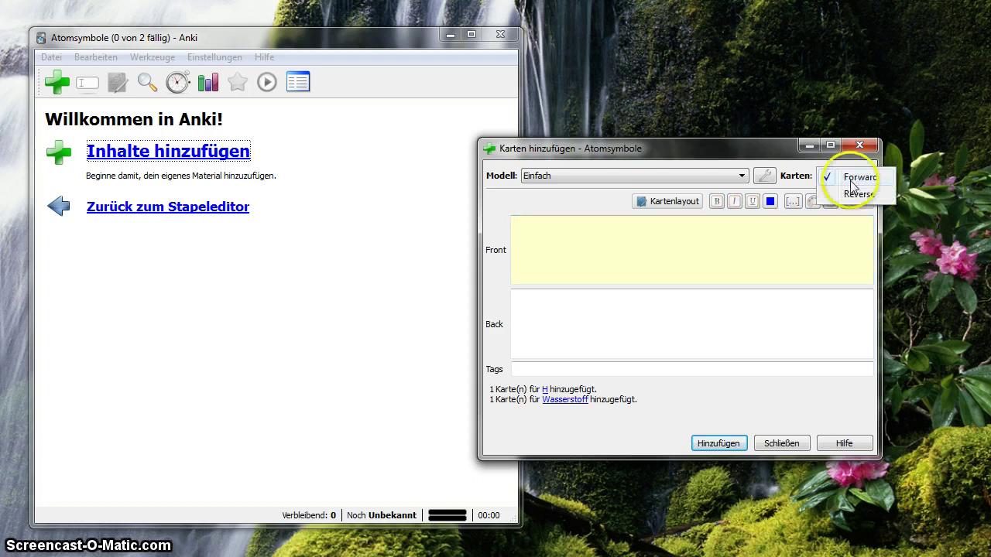
click(851, 194)
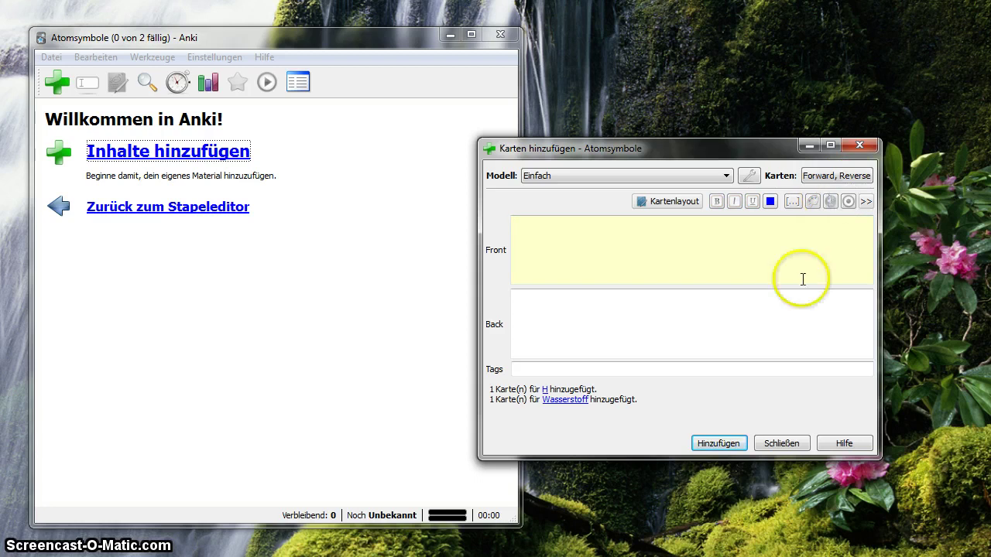
drag(647, 151, 666, 143)
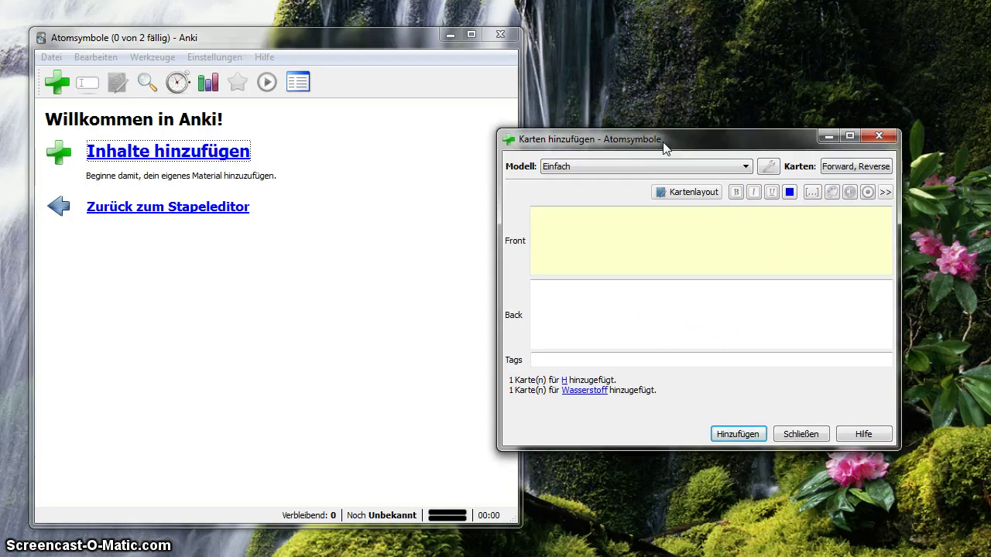
Add an entry with O on the front and Sauerstoff on the back, and finish adding cards
click(593, 228)
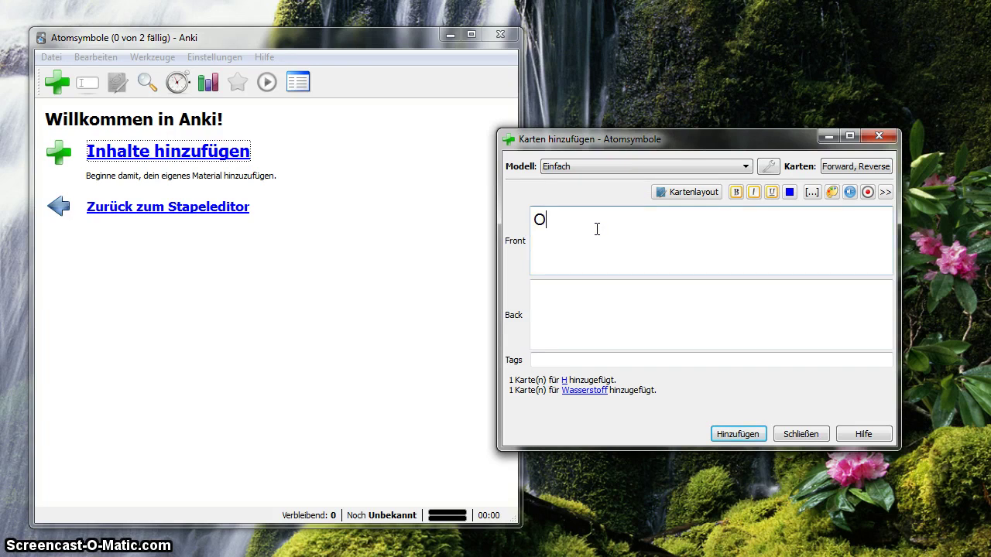
key(Tab)
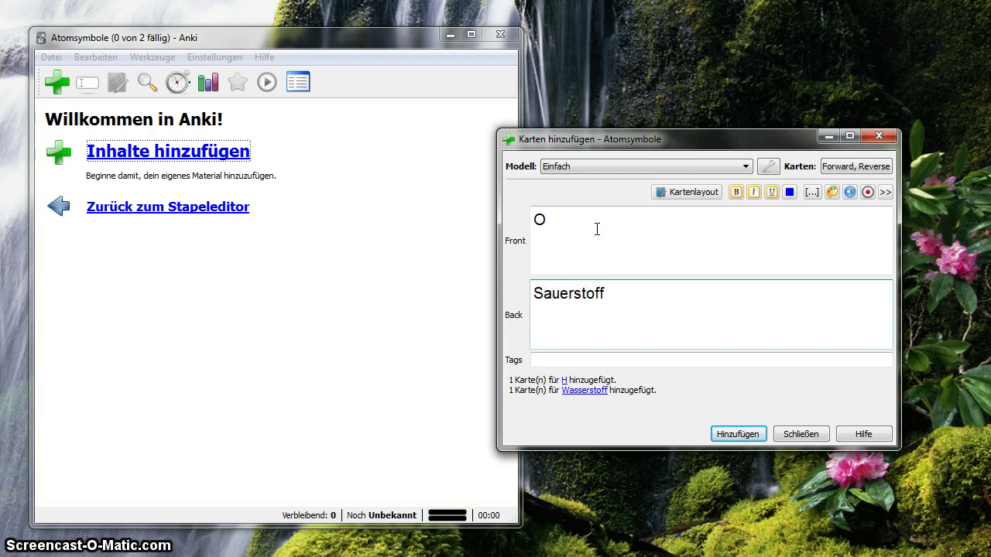
click(615, 283)
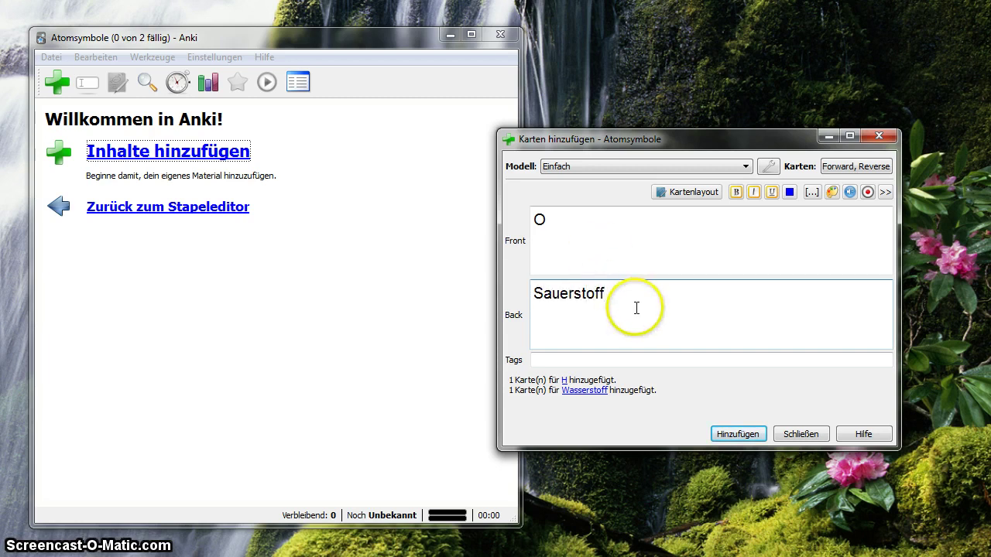
mouse_move(736, 439)
mouse_down()
mouse_move(565, 418)
mouse_move(544, 397)
mouse_move(742, 424)
mouse_up()
click(742, 427)
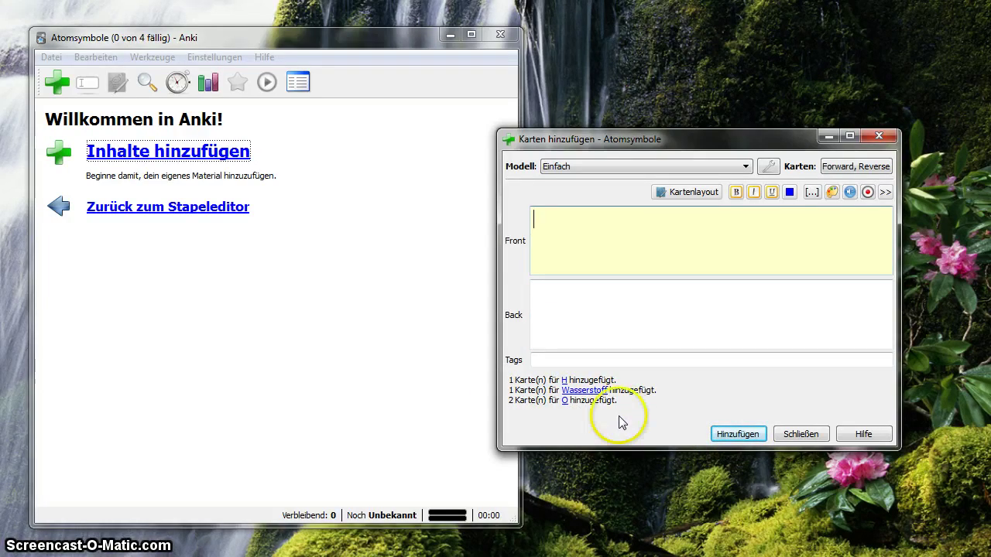
click(800, 435)
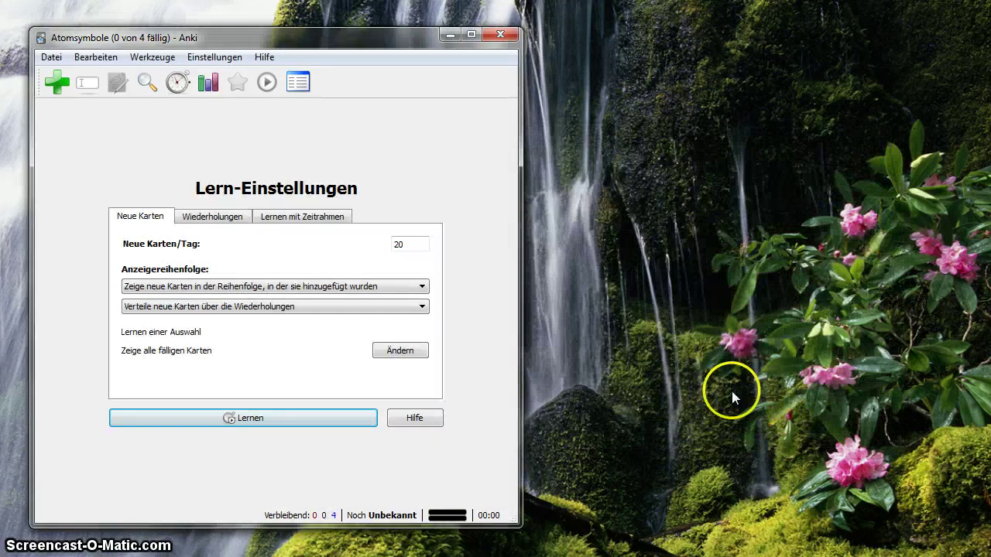
Open the card editor for the Atomsymbole deck and add an entry with Al on the front and Aluminium on the back
click(145, 83)
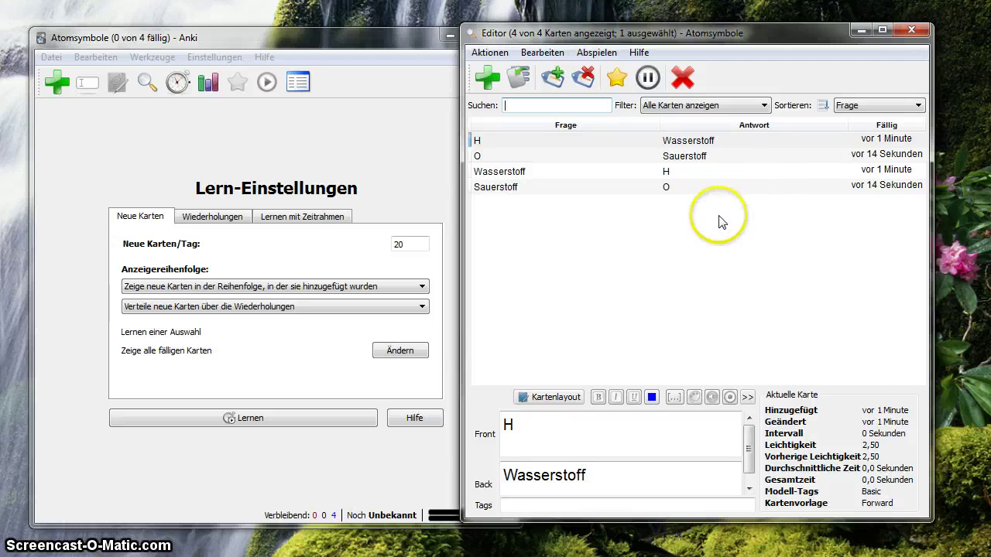
click(488, 81)
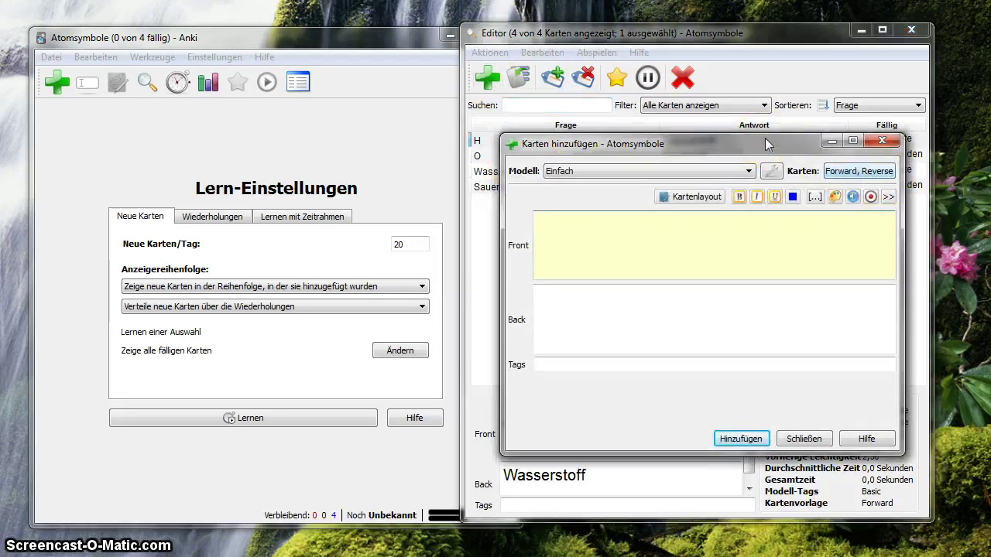
drag(765, 138, 844, 267)
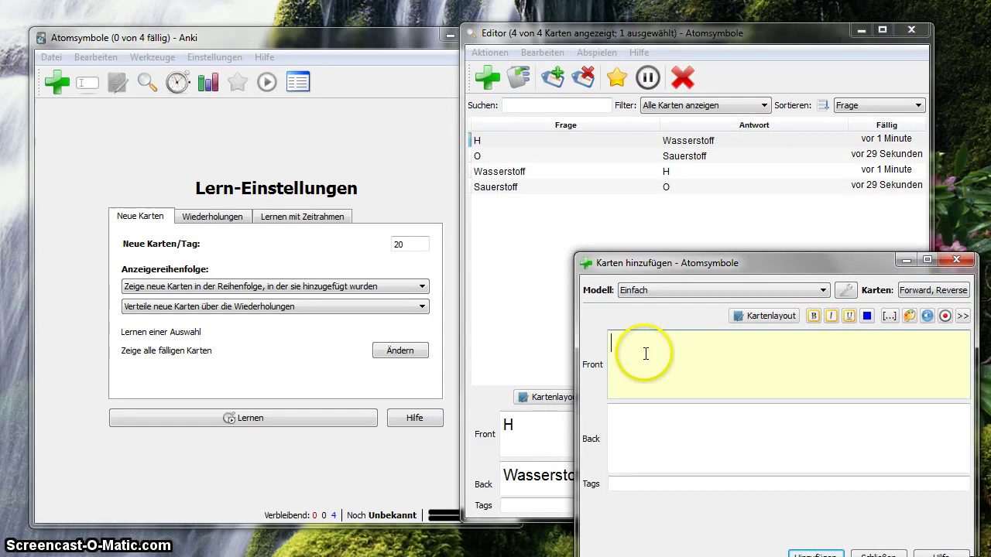
text(Al)
key(Tab)
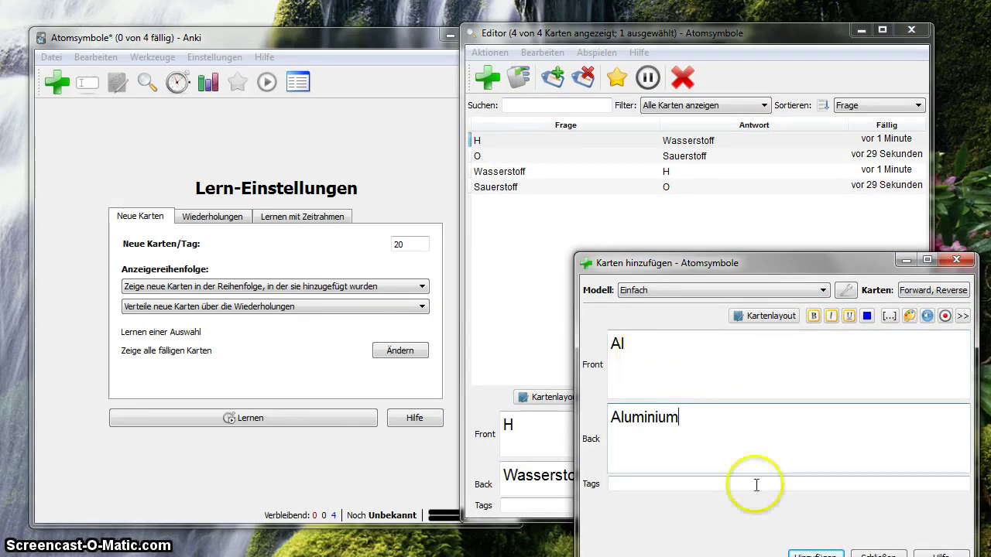
click(812, 554)
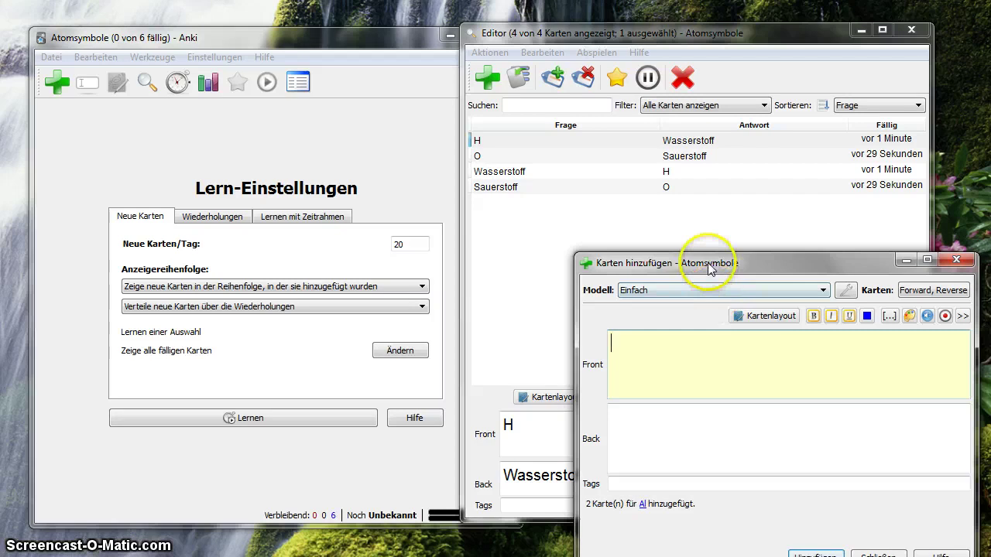
Add an entry with Cu on the front and Kupfer on the back, and close the card entry and editor windows
drag(708, 263, 688, 178)
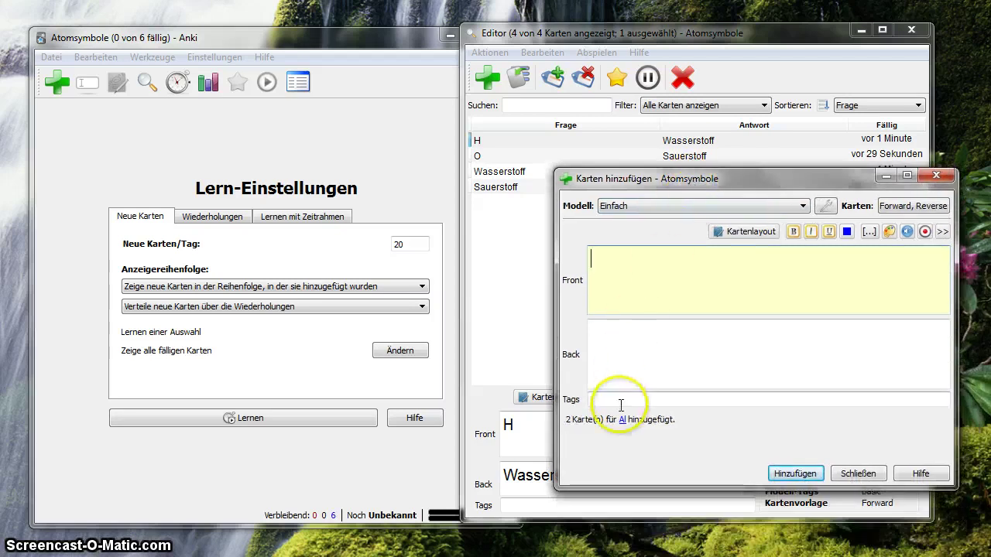
text(C)
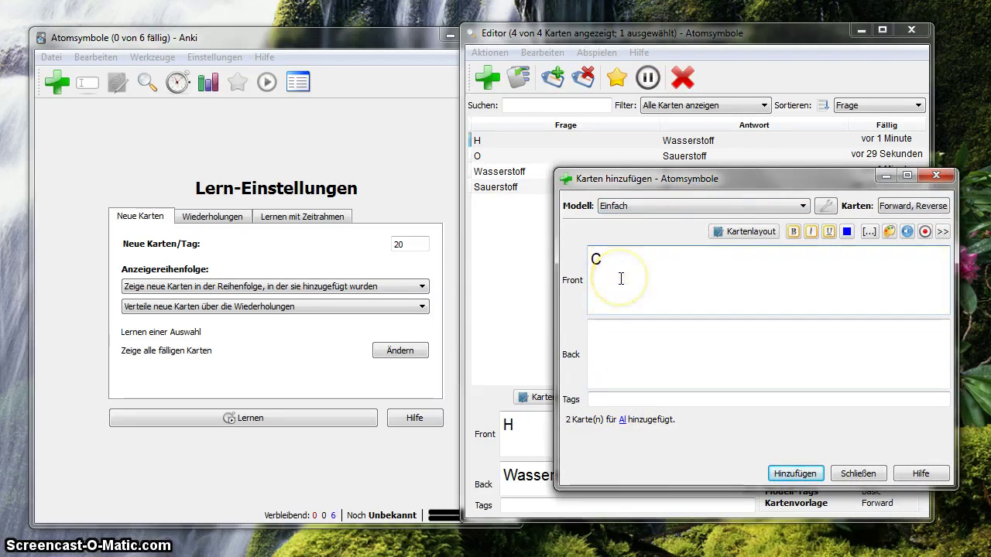
click(620, 278)
text(u)
key(Tab)
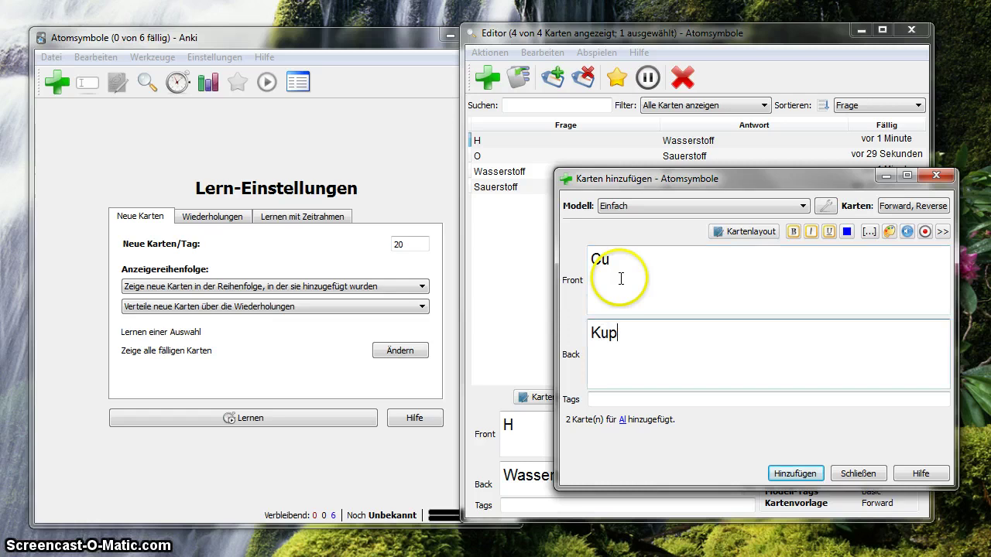
click(794, 474)
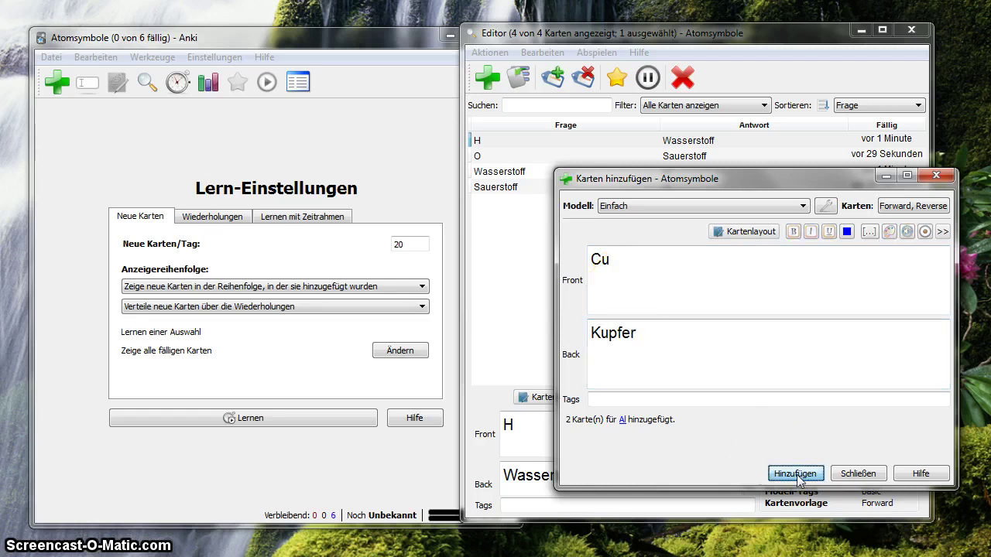
click(856, 473)
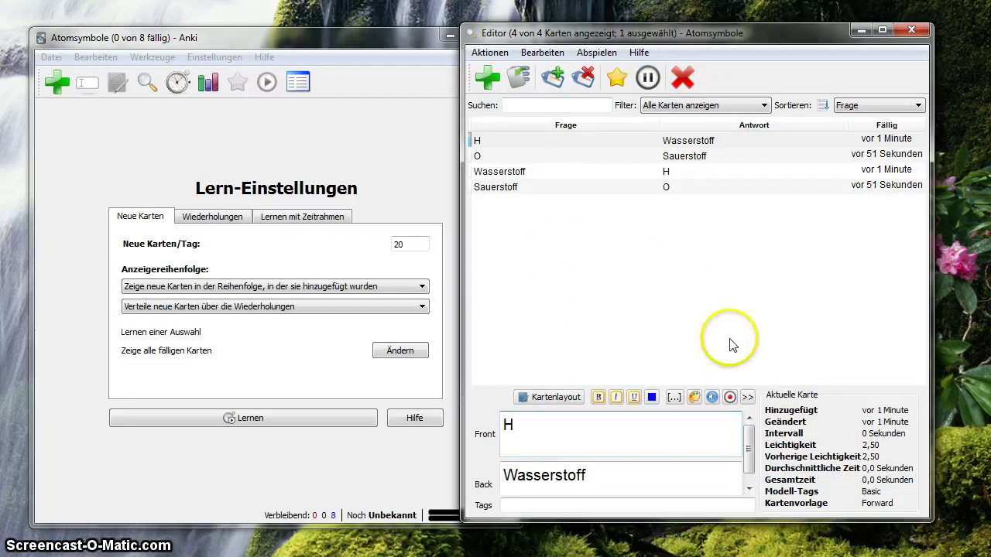
click(911, 29)
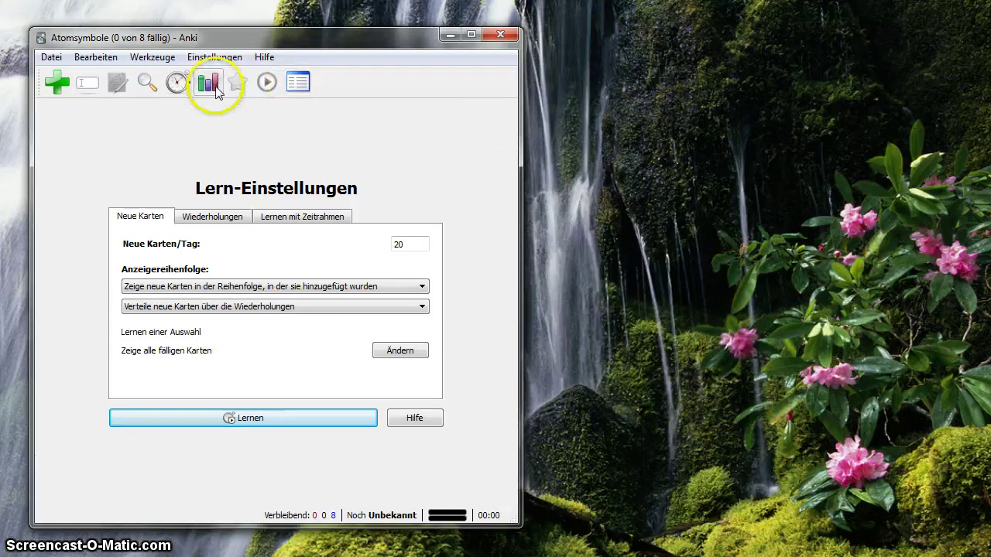
Reopen the card editor and tag the Al card with HG
click(150, 85)
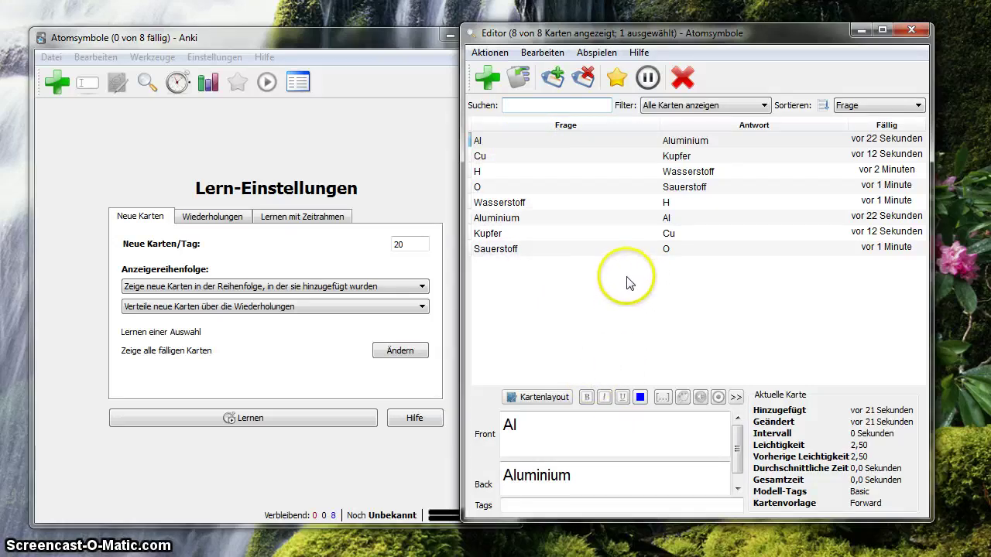
click(556, 506)
click(547, 504)
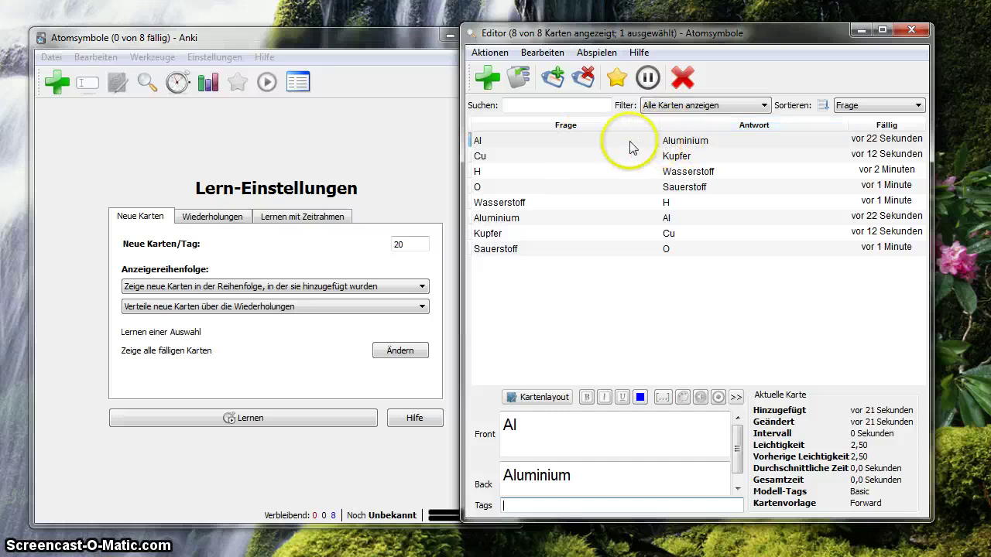
click(586, 144)
click(586, 509)
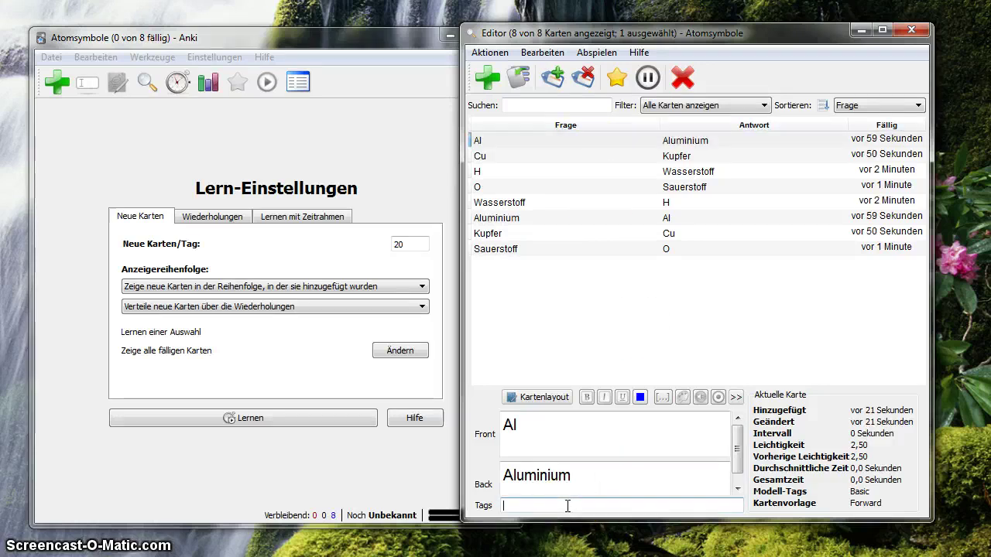
Tag the Cu card with NG
click(518, 155)
click(516, 510)
text(N)
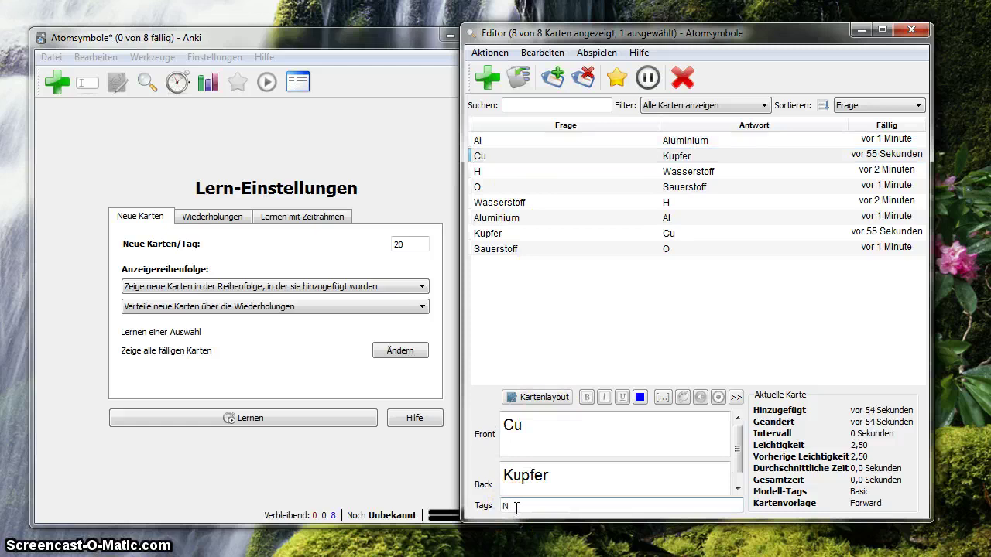
text(G)
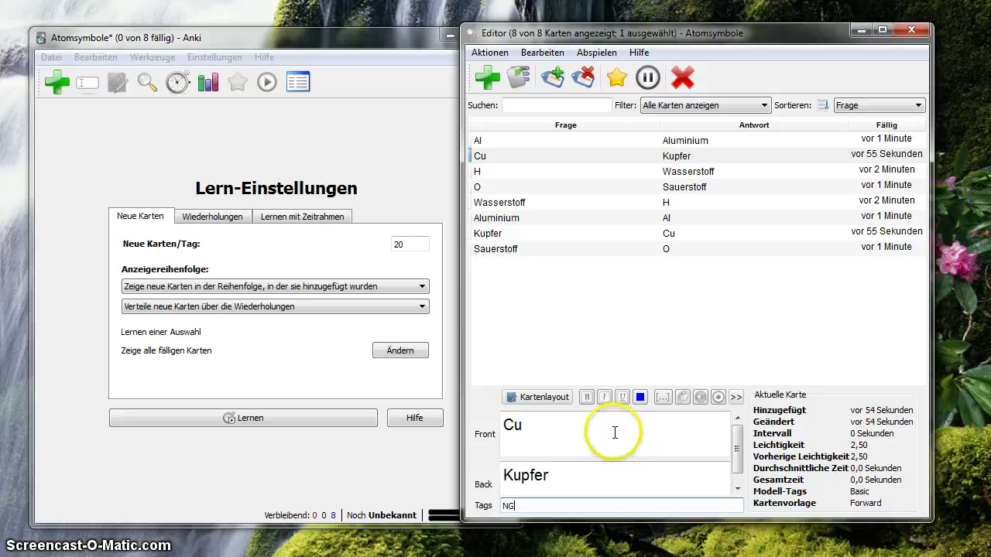
Add the tag HG to the H, O, Wasserstoff, Aluminium and Sauerstoff cards together, and select the Kupfer card
click(608, 176)
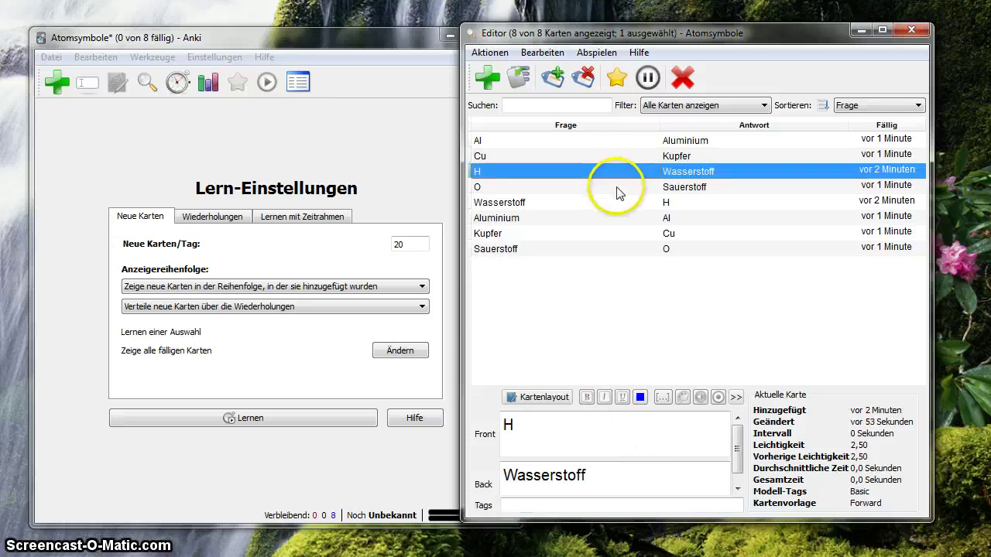
click(620, 192)
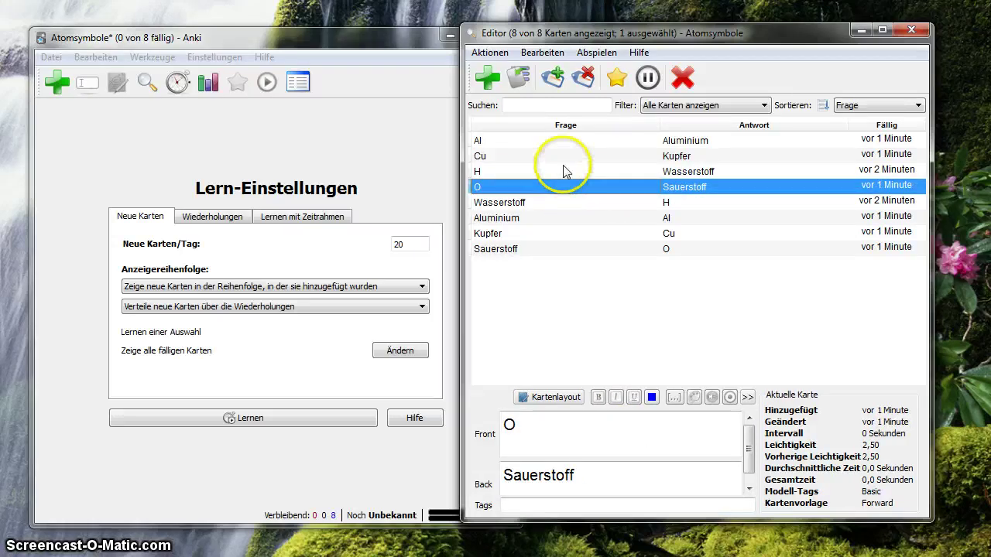
ctrl+click(562, 172)
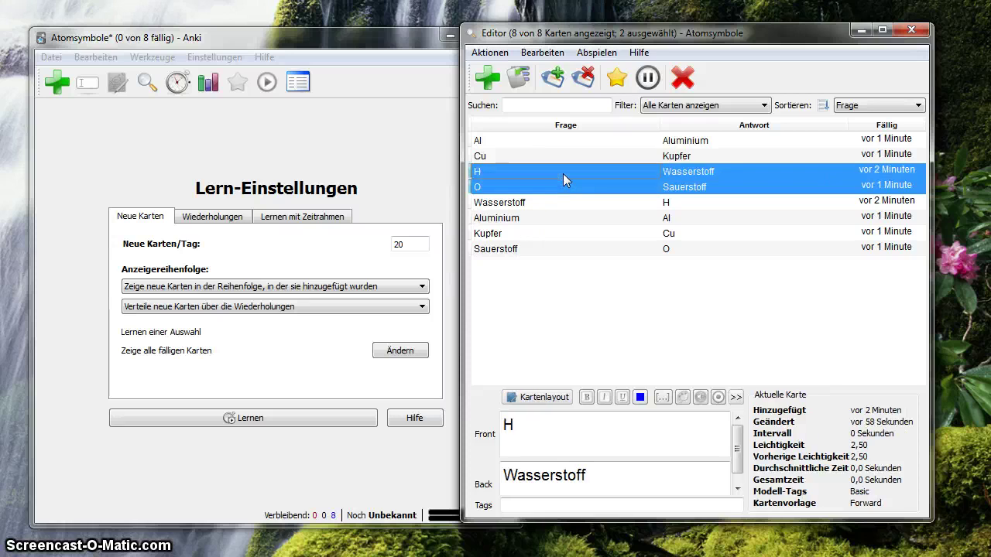
shift+click(565, 216)
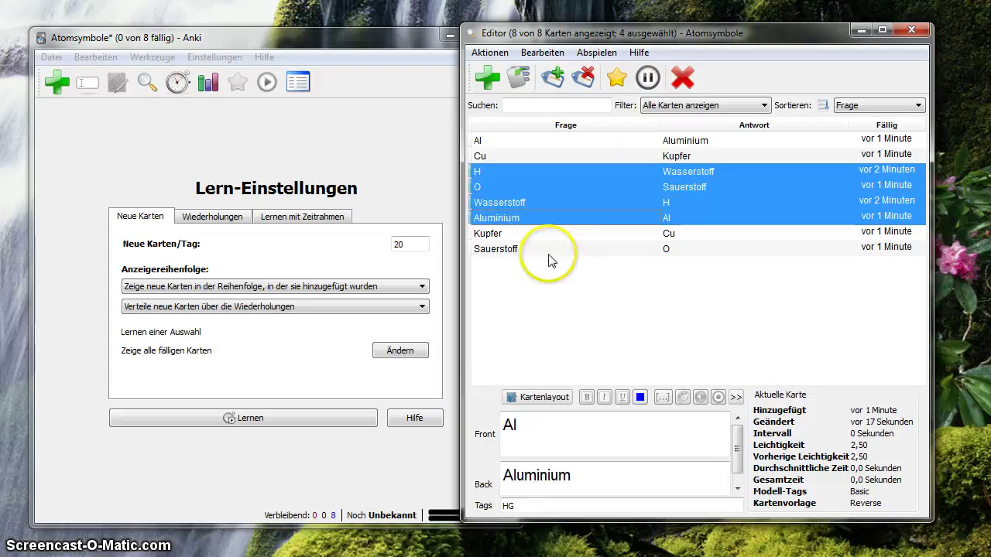
ctrl+click(548, 250)
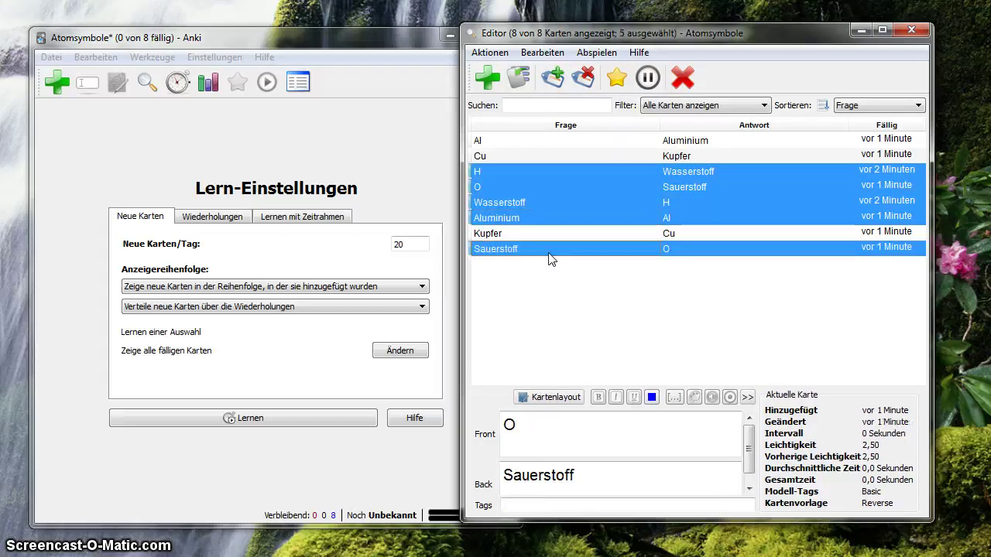
click(554, 80)
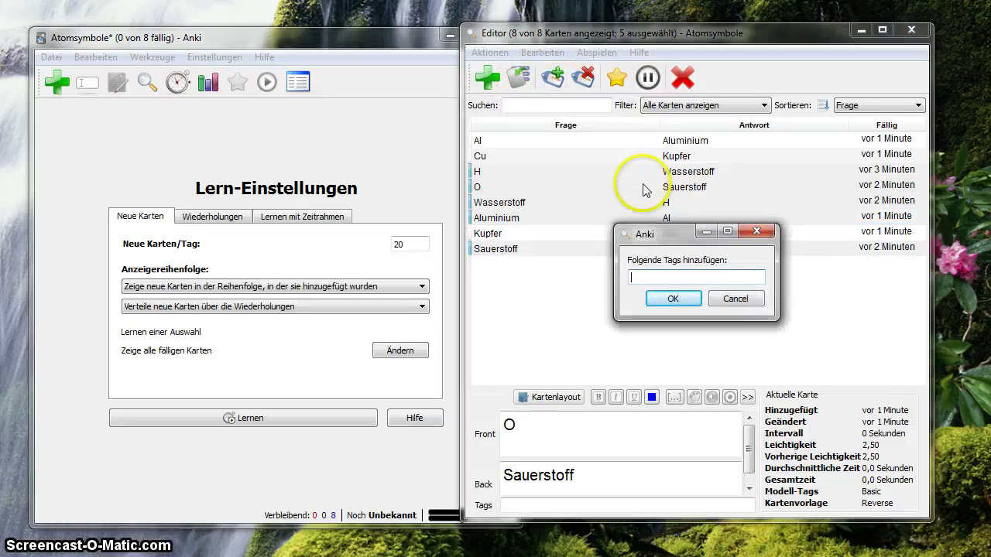
text(HG)
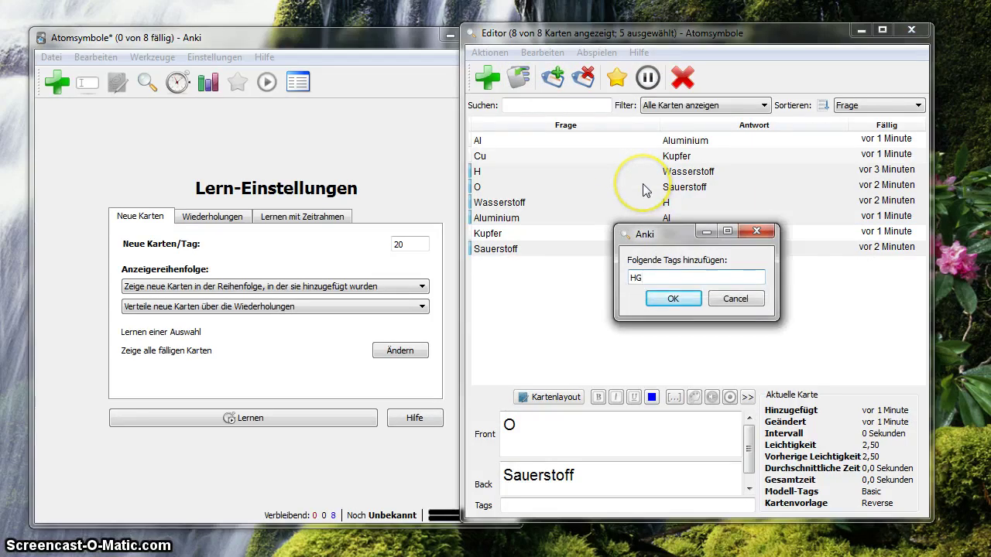
click(672, 298)
click(509, 235)
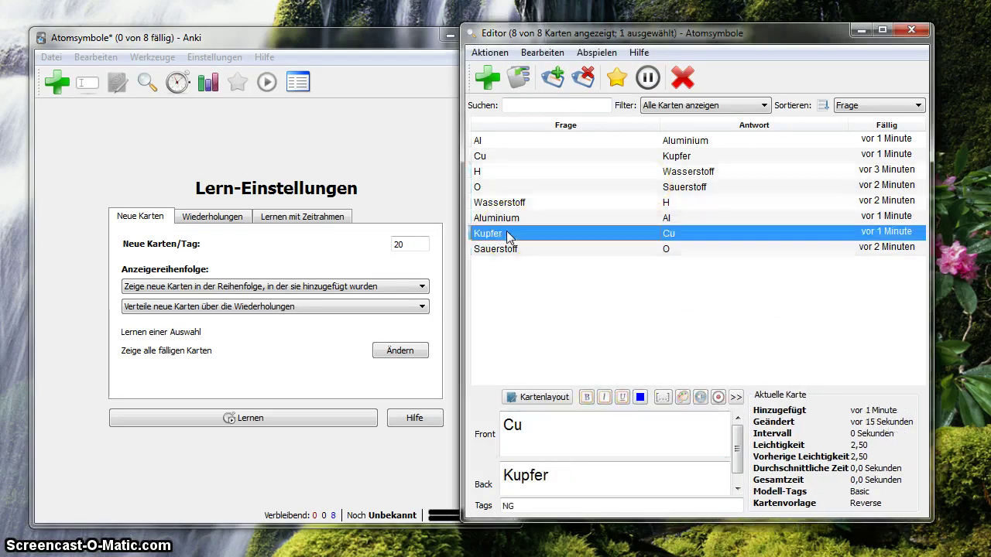
click(510, 146)
click(510, 159)
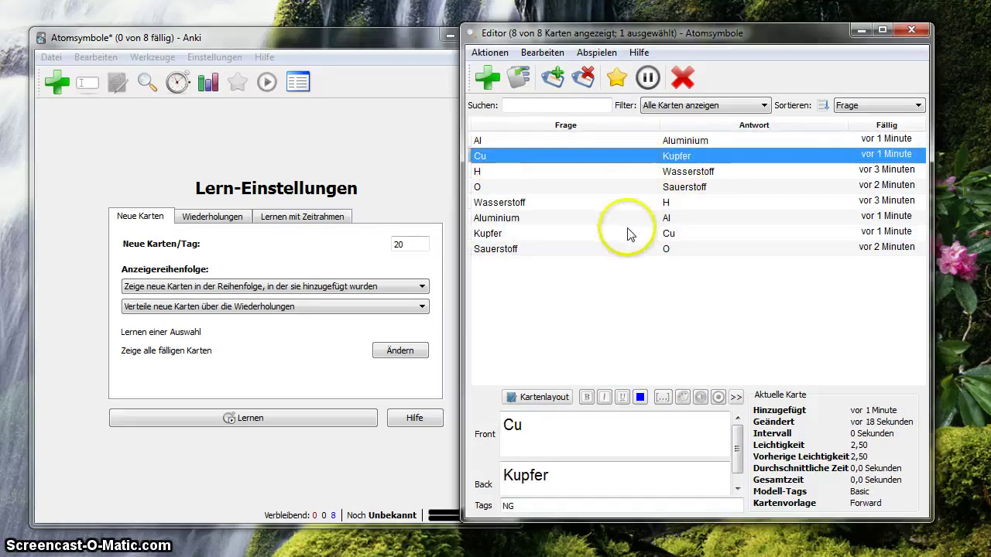
click(570, 234)
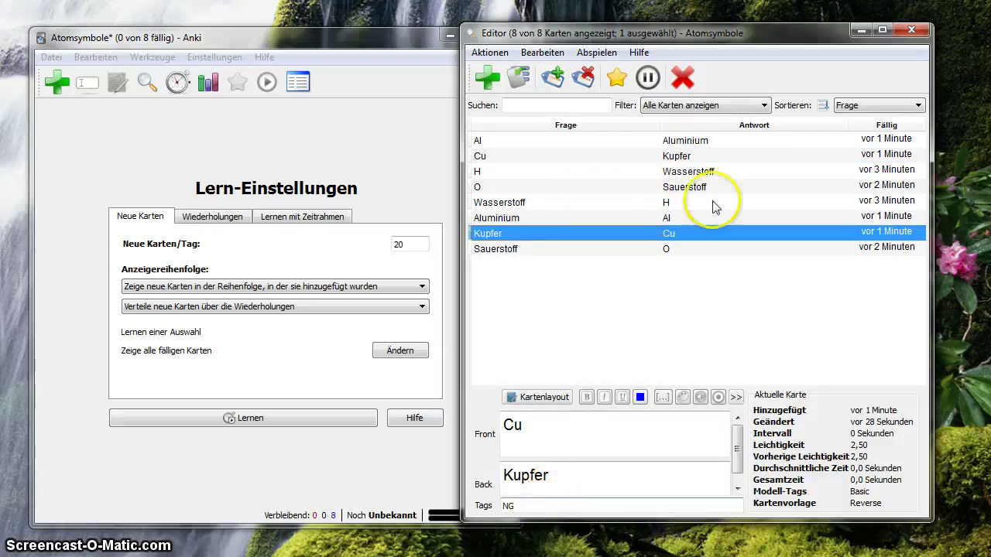
Filter the card list by the tag HG and by the tag NG, and return to showing all cards
click(726, 105)
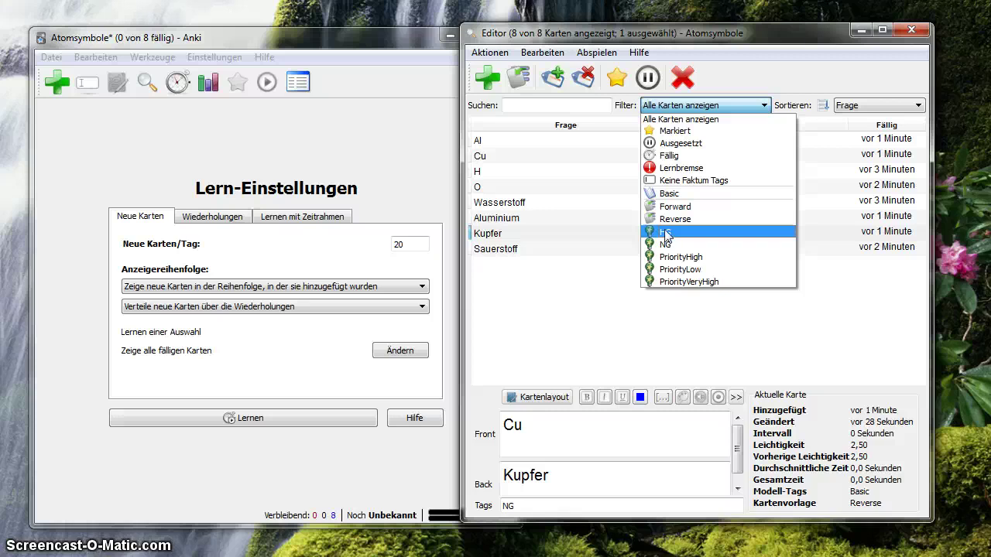
click(667, 232)
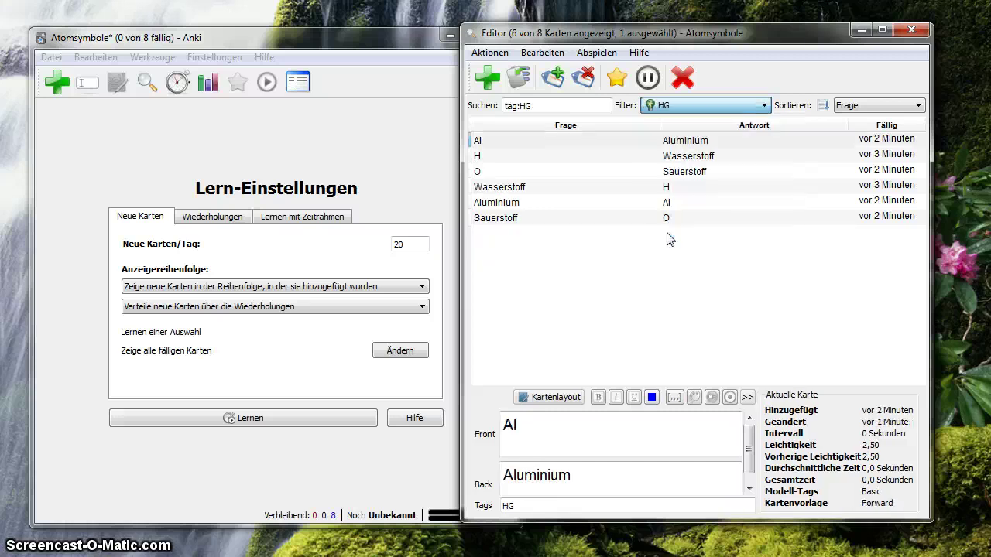
click(771, 106)
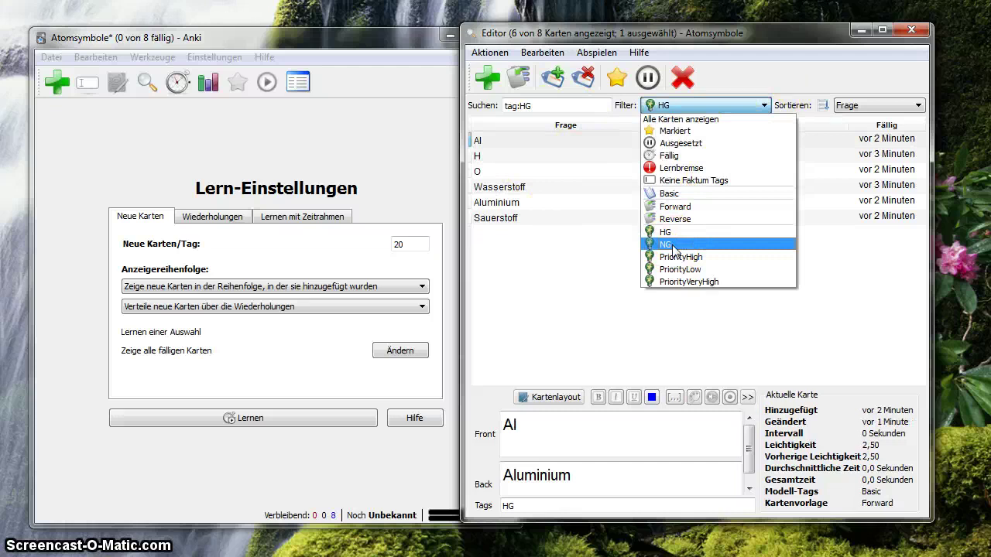
click(671, 246)
click(728, 105)
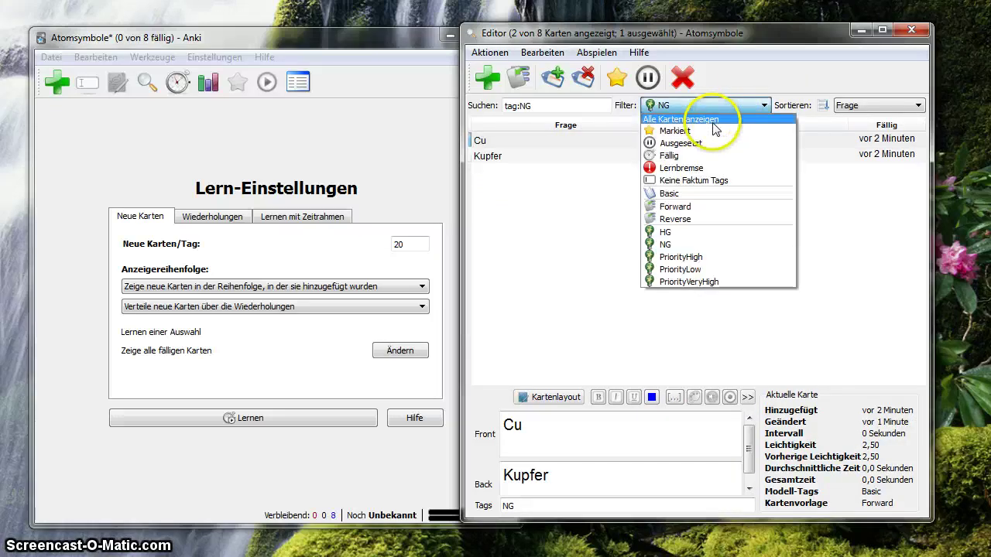
click(712, 124)
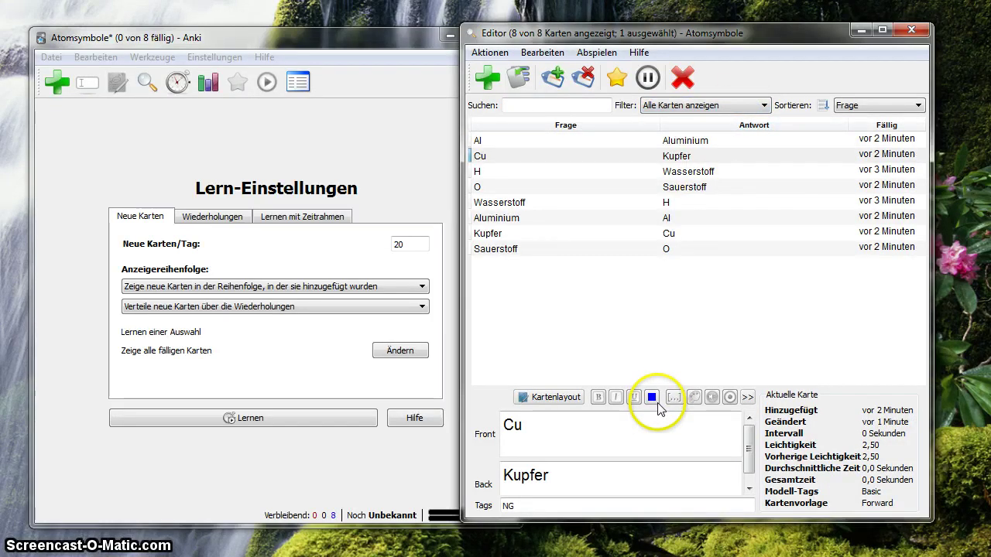
click(699, 333)
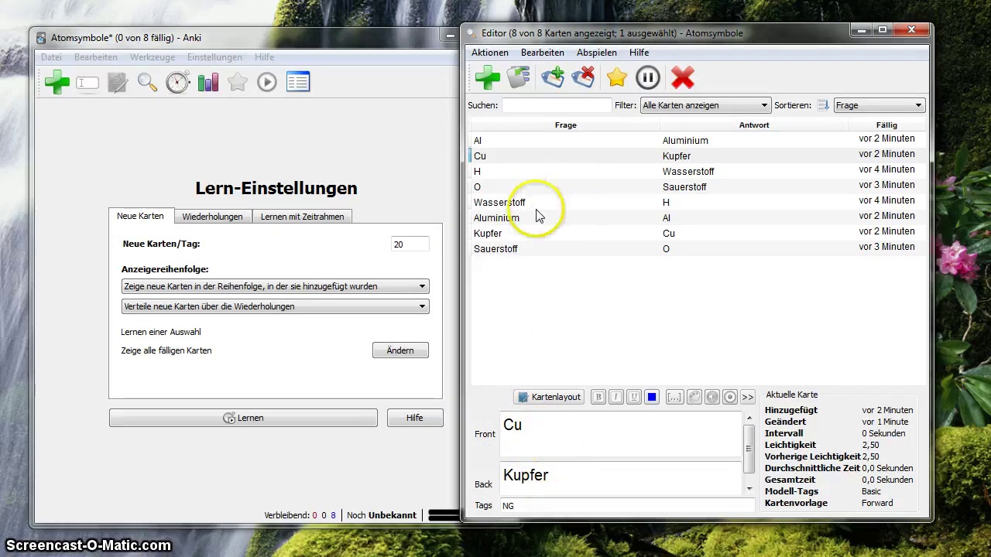
click(511, 233)
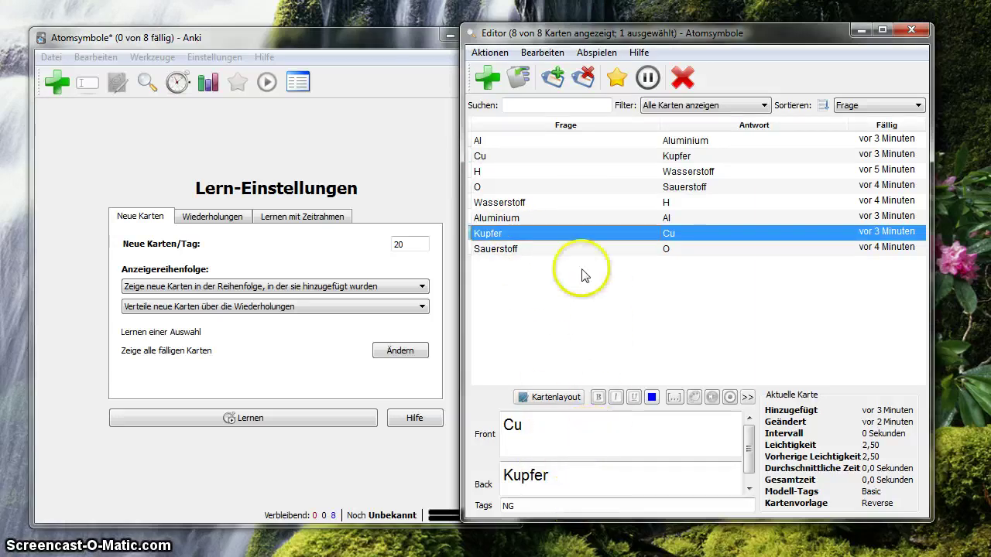
click(487, 239)
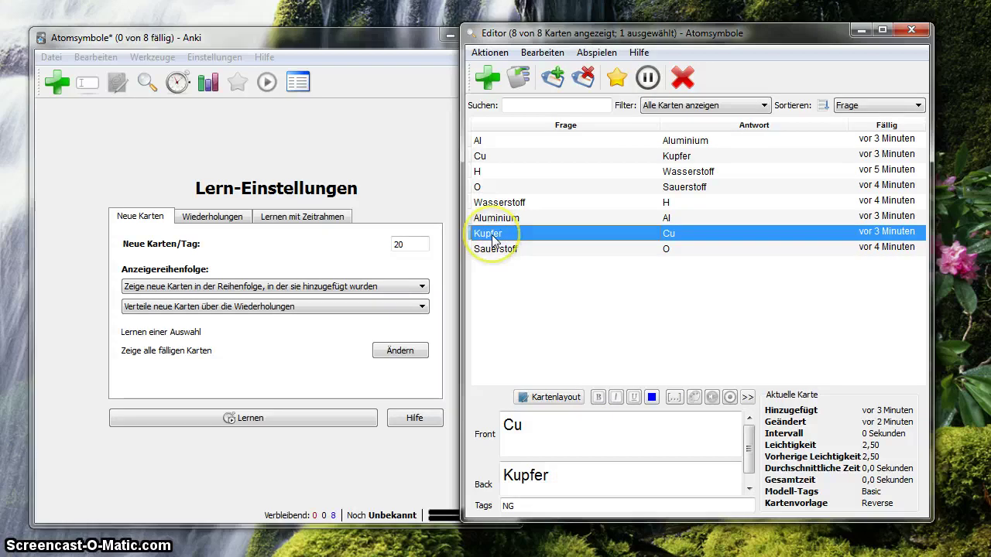
click(493, 241)
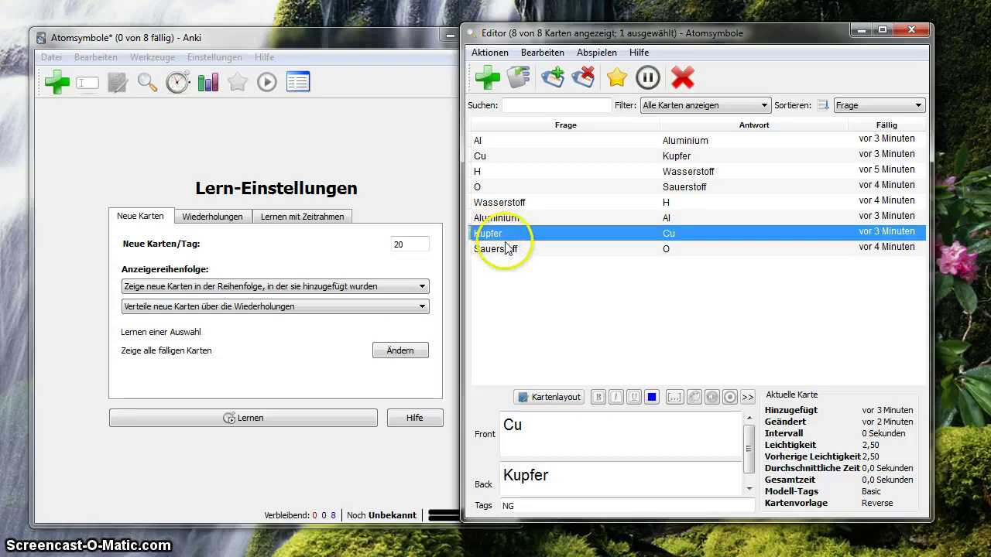
click(596, 440)
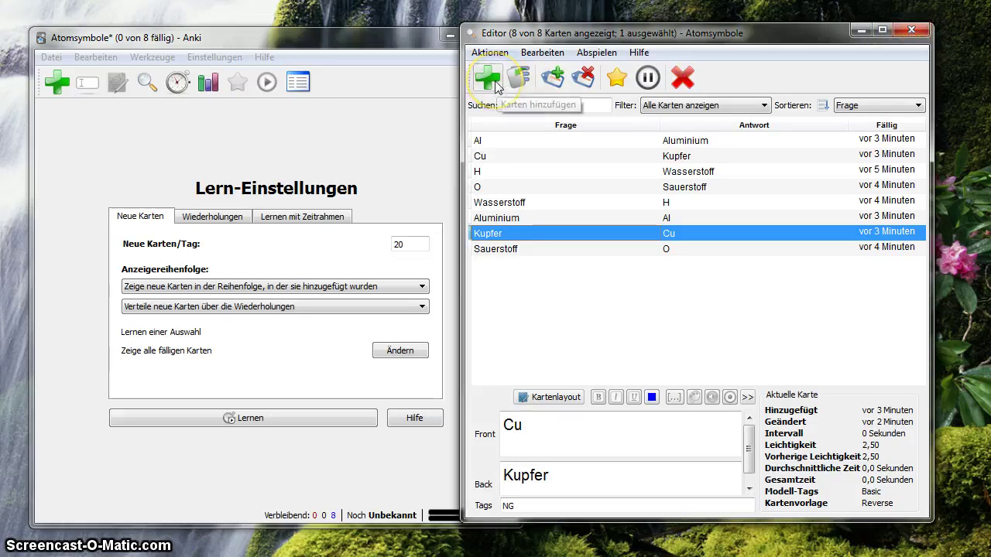
Delete all cards in the Atomsymbole deck, from Al through Sauerstoff
click(496, 144)
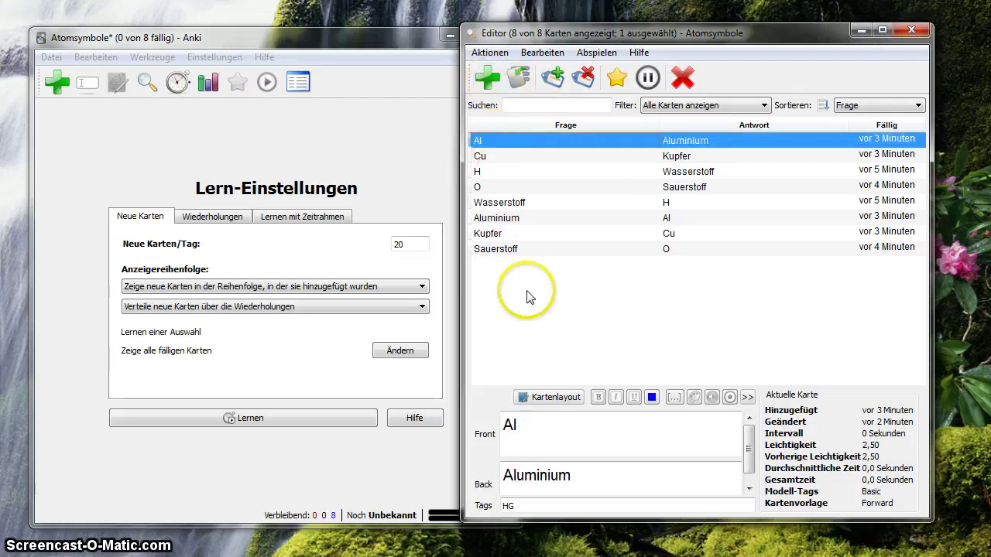
shift+click(507, 249)
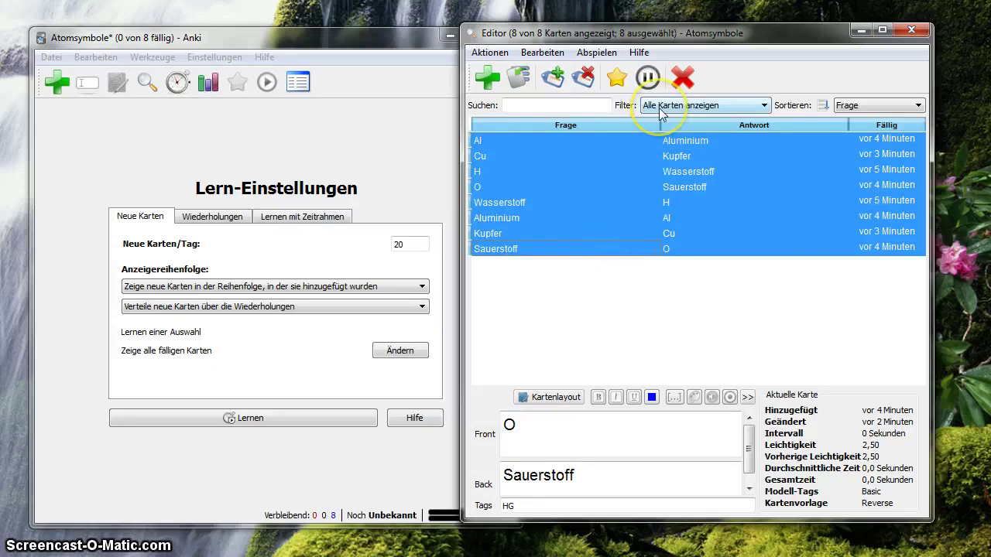
click(682, 77)
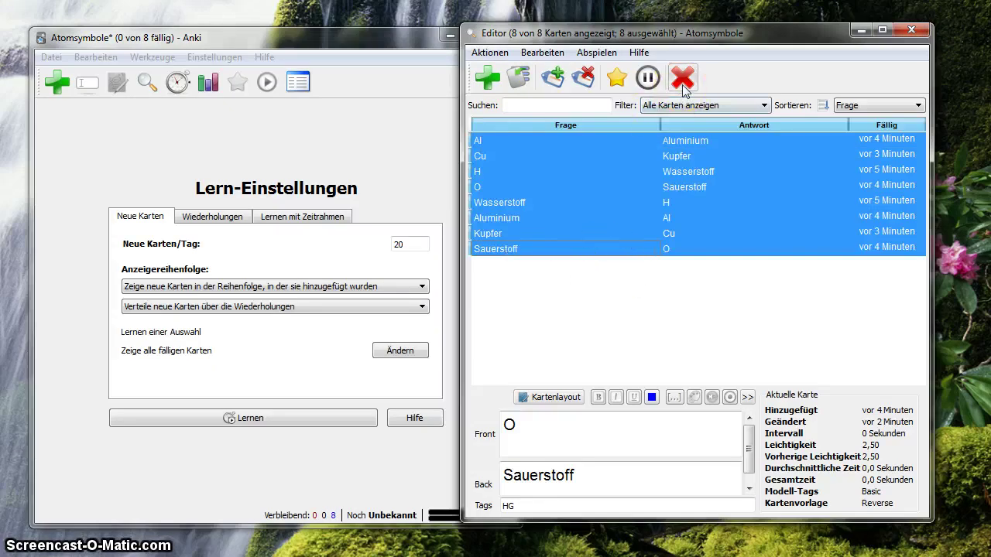
Open the window for adding new cards to the deck and place it over the editor
click(488, 76)
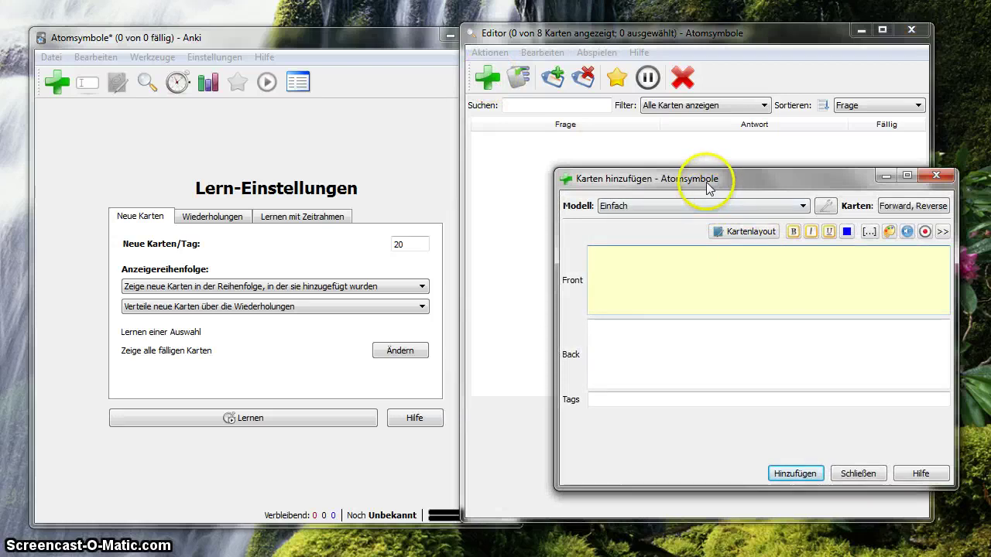
drag(706, 182, 657, 174)
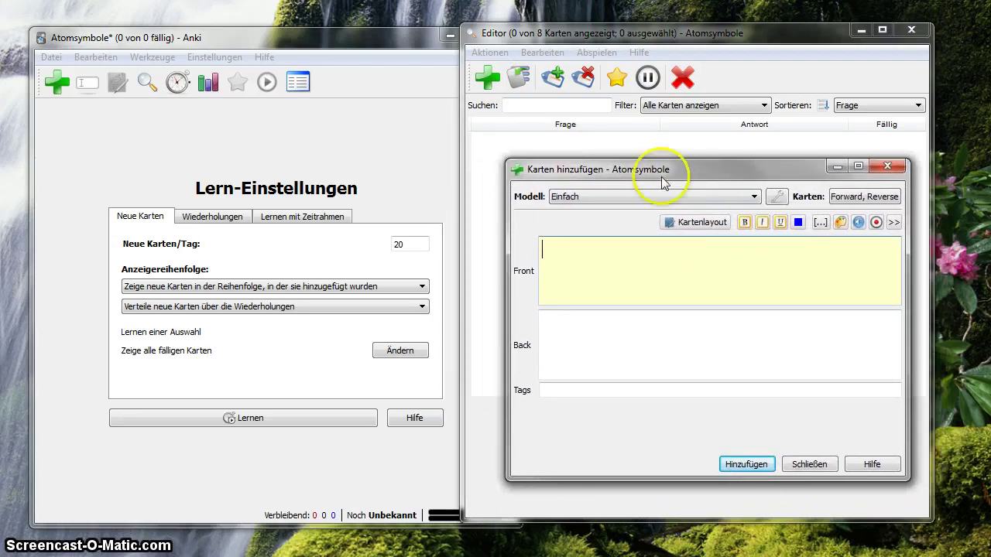
click(696, 223)
click(749, 342)
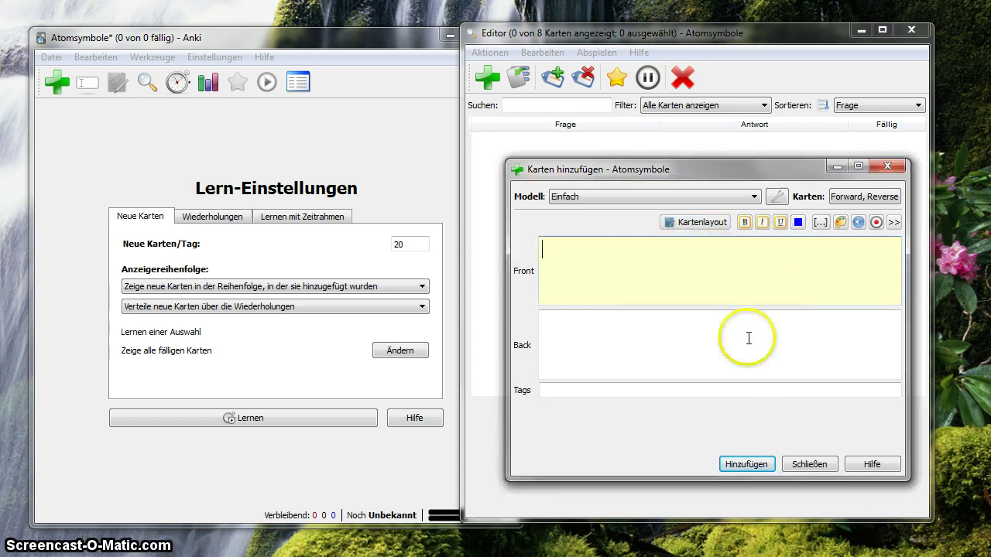
Add a new model to the deck settings as a copy of the Einfach model
click(776, 199)
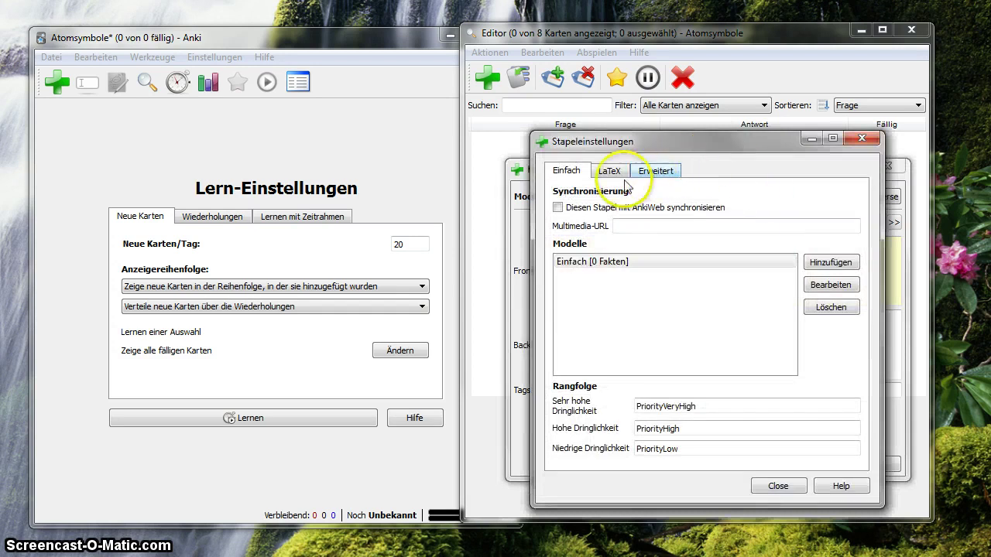
click(673, 265)
click(849, 263)
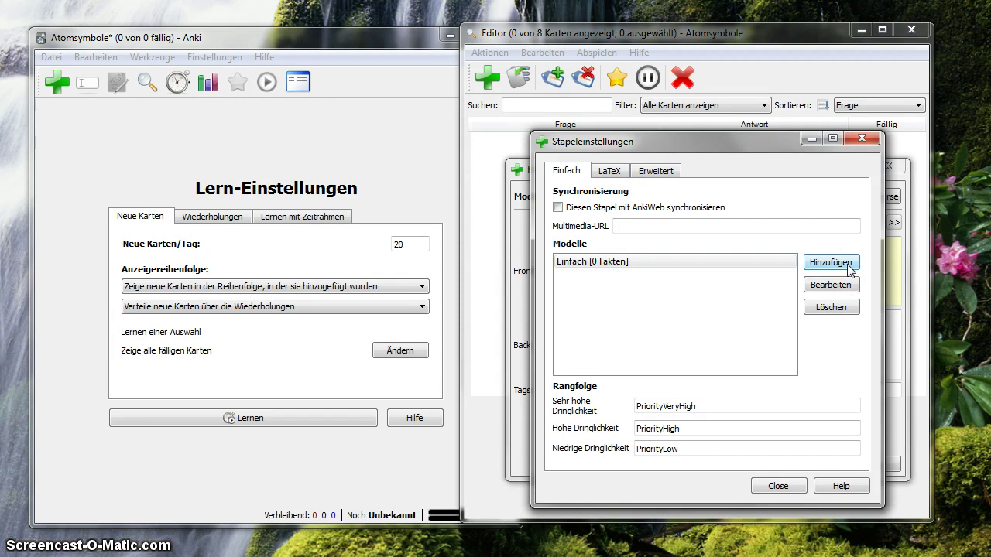
click(849, 263)
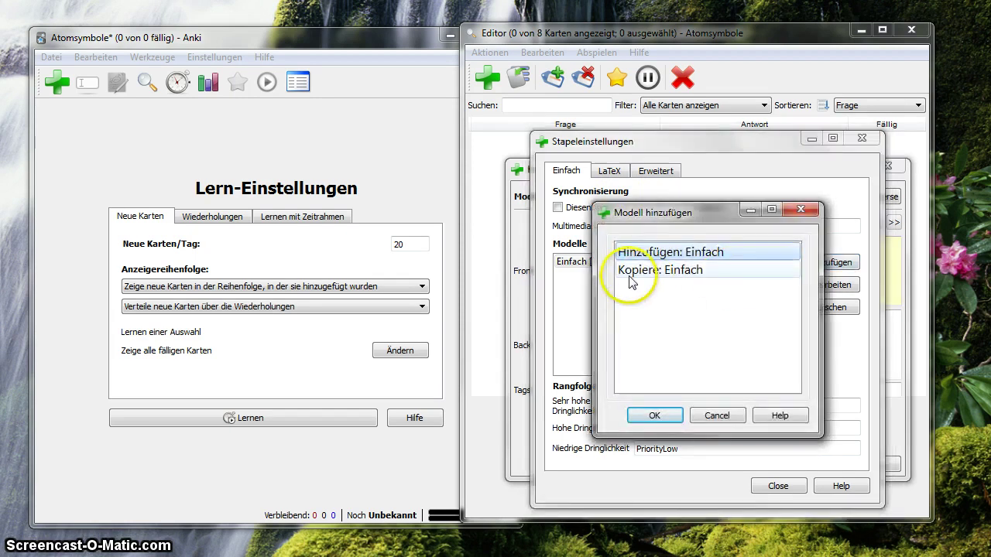
click(639, 271)
click(654, 416)
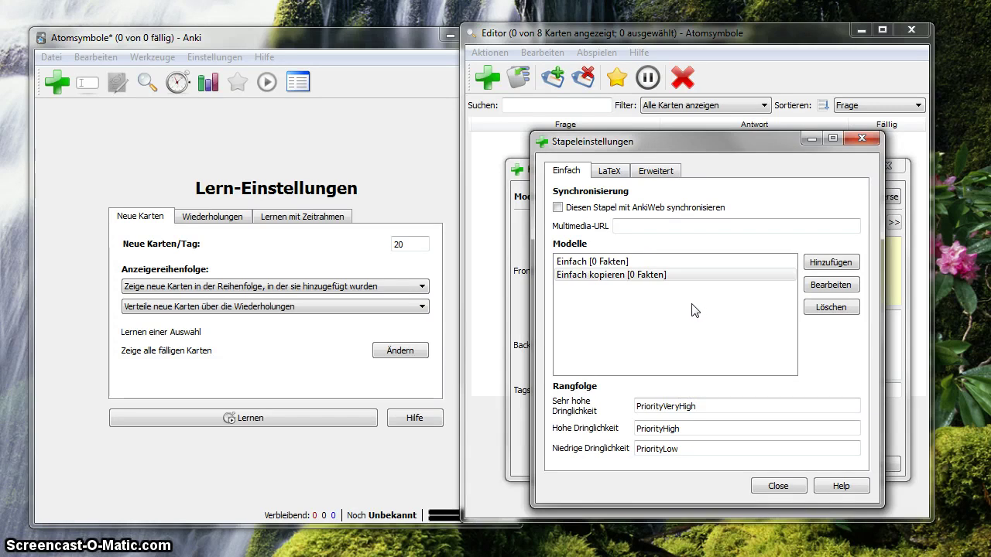
Open the copied Einfach model for editing and rename it Symbol/Element
click(635, 279)
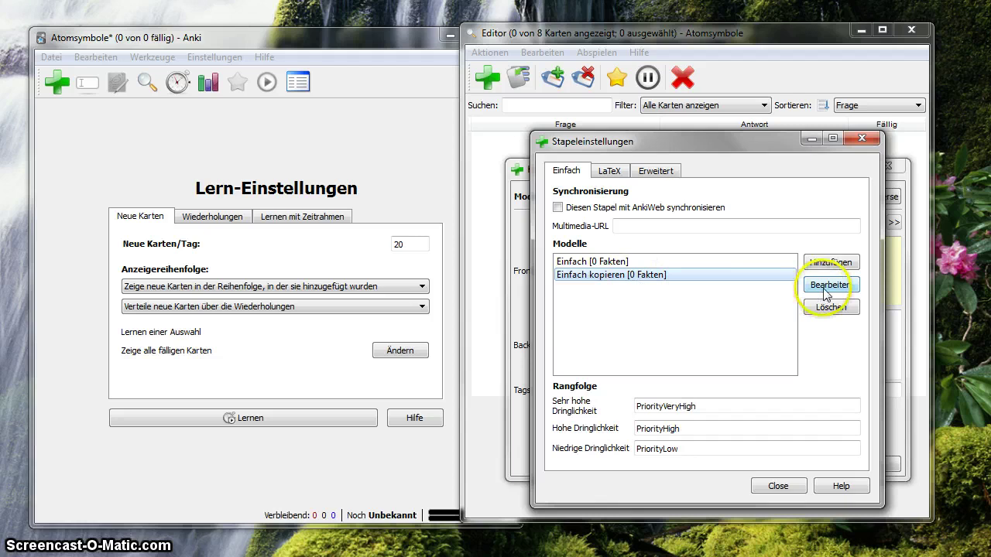
click(599, 274)
click(828, 285)
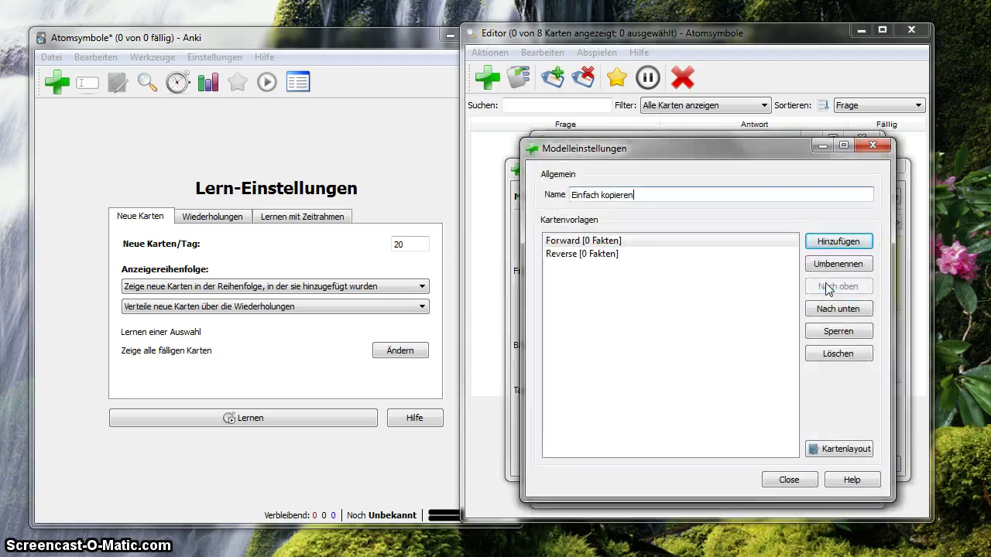
click(690, 198)
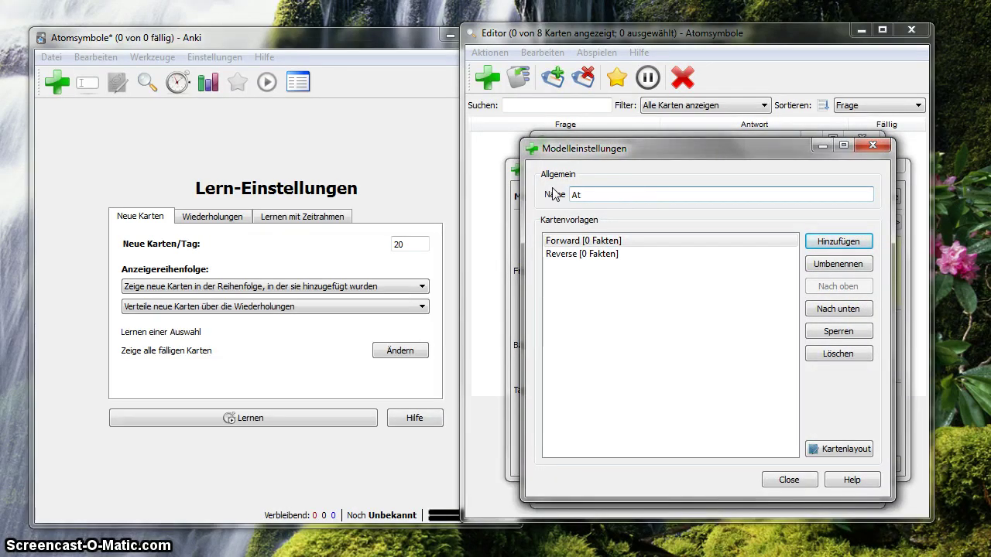
text(Symbpo)
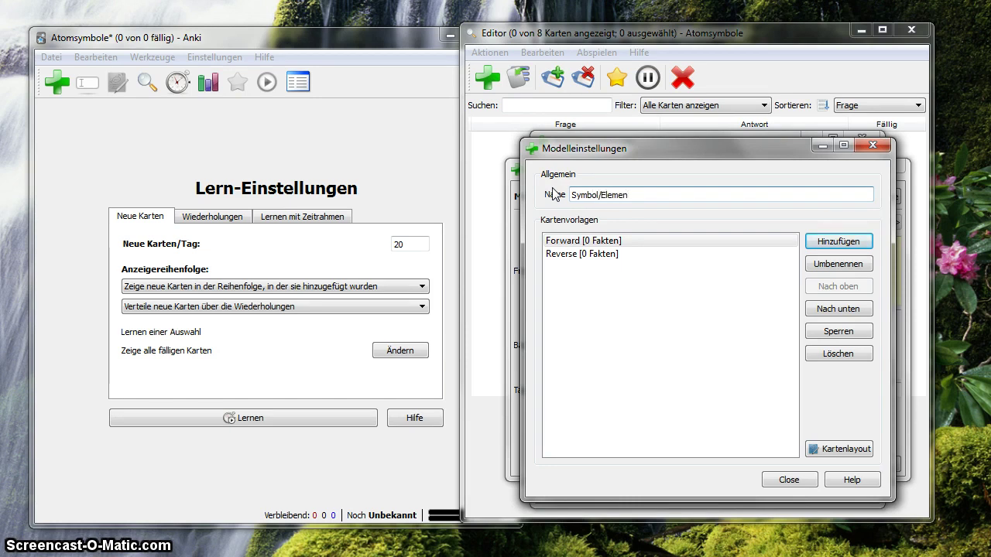
text(t)
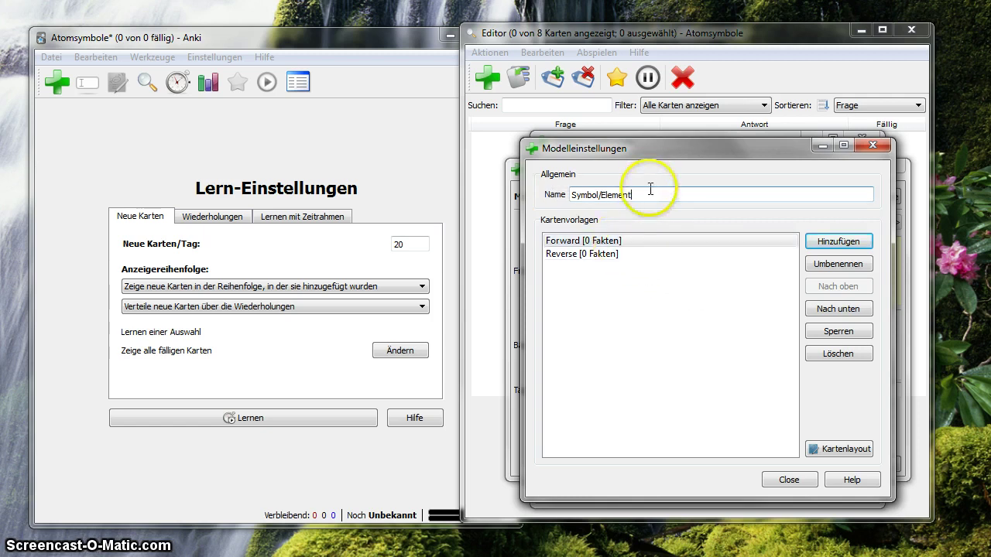
click(611, 243)
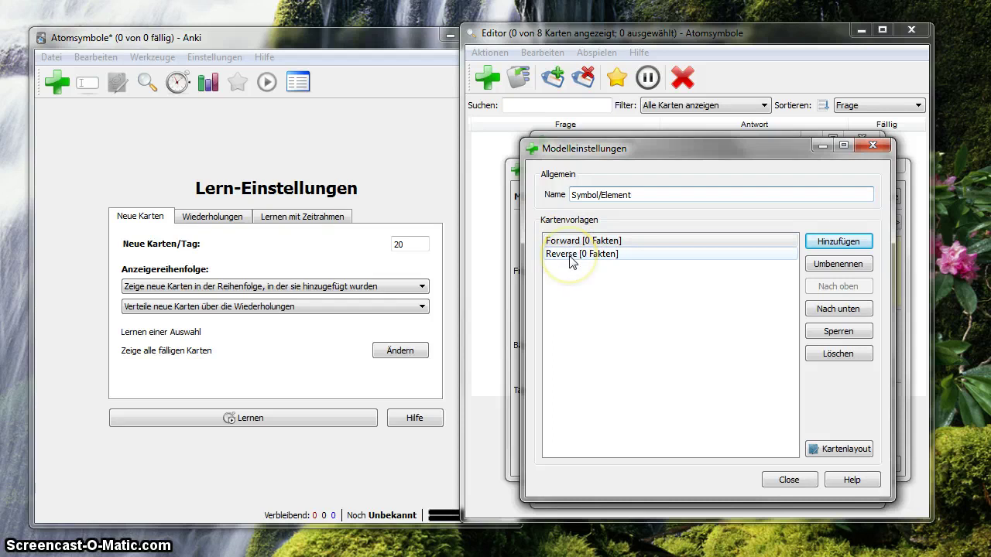
click(577, 259)
click(646, 242)
click(646, 260)
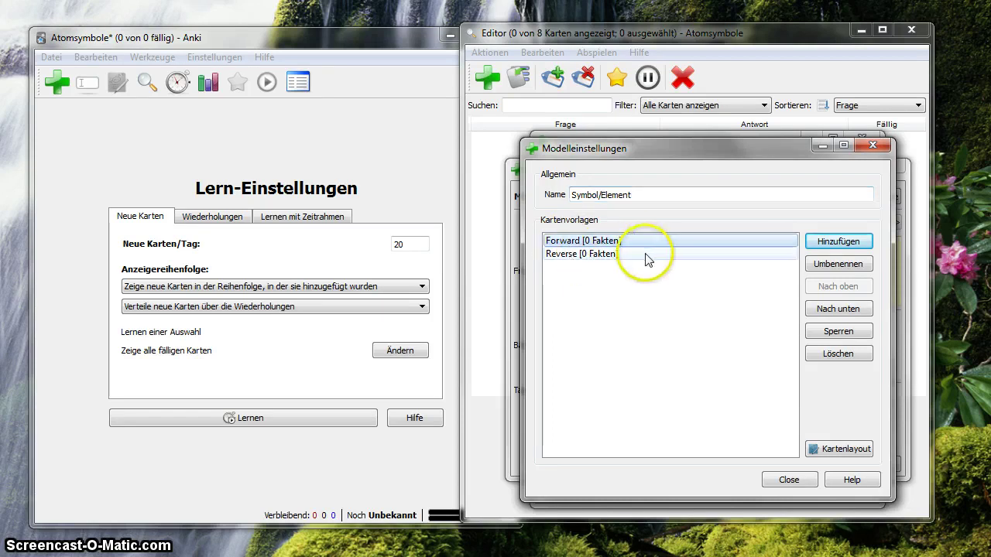
Open the card layout for the Forward template, widen its window to show the full preview, and place it beside the model settings
click(650, 243)
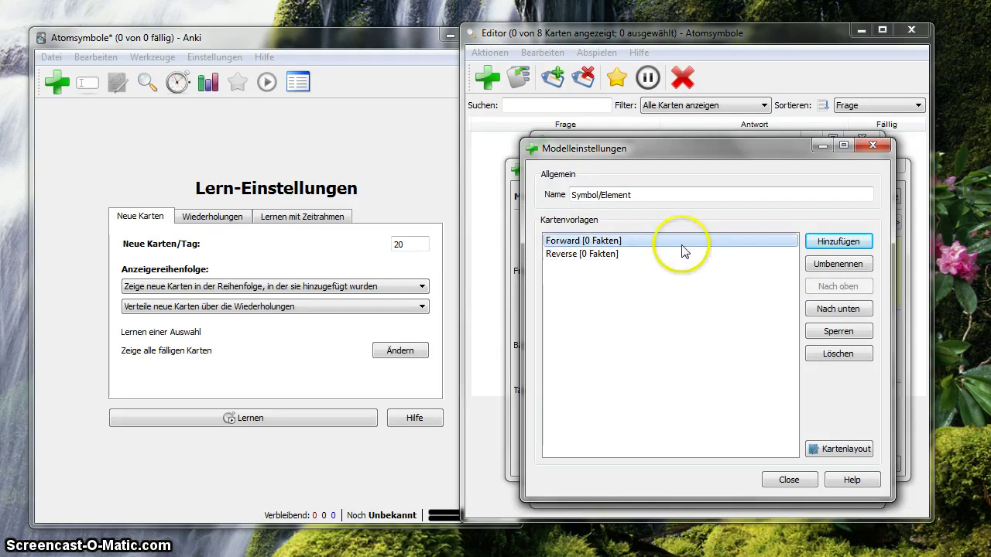
click(842, 450)
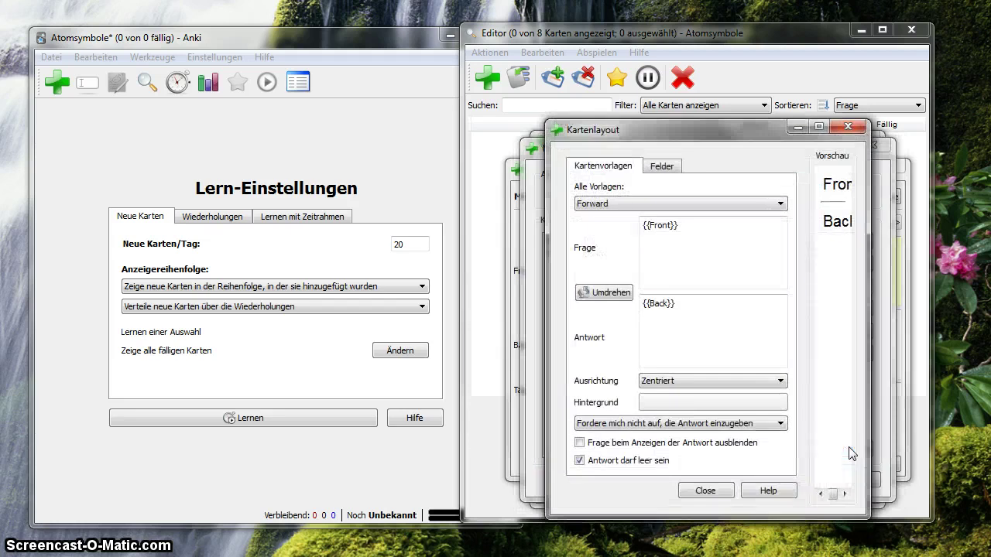
drag(680, 132, 305, 126)
drag(489, 259, 615, 261)
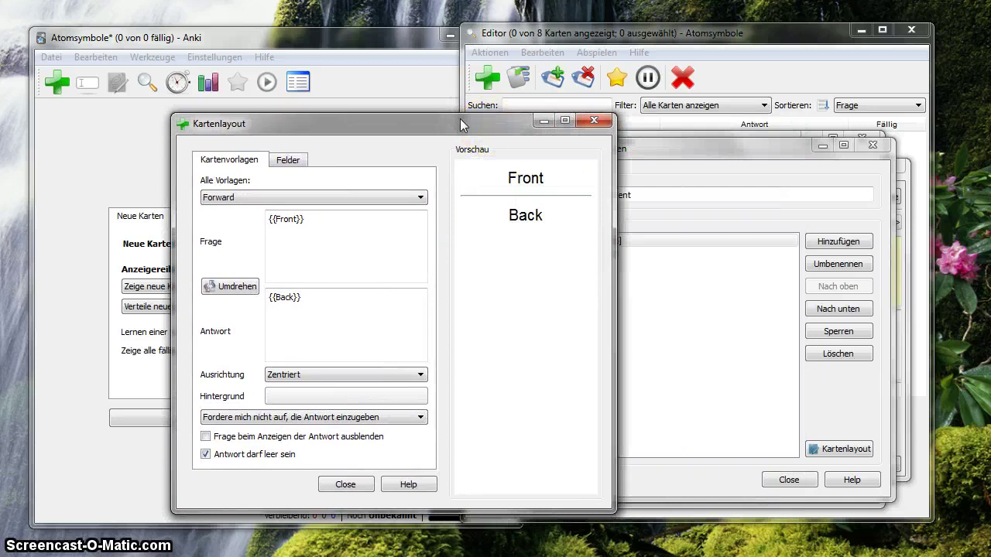
drag(465, 120, 374, 118)
Rename the Front field of the card layout to Symbol
click(175, 153)
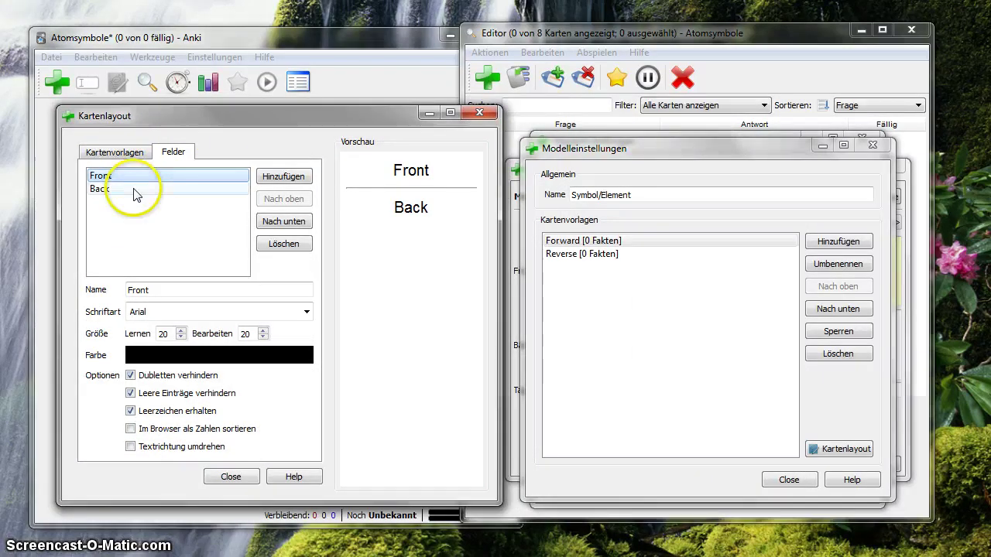
click(128, 189)
click(137, 177)
click(164, 291)
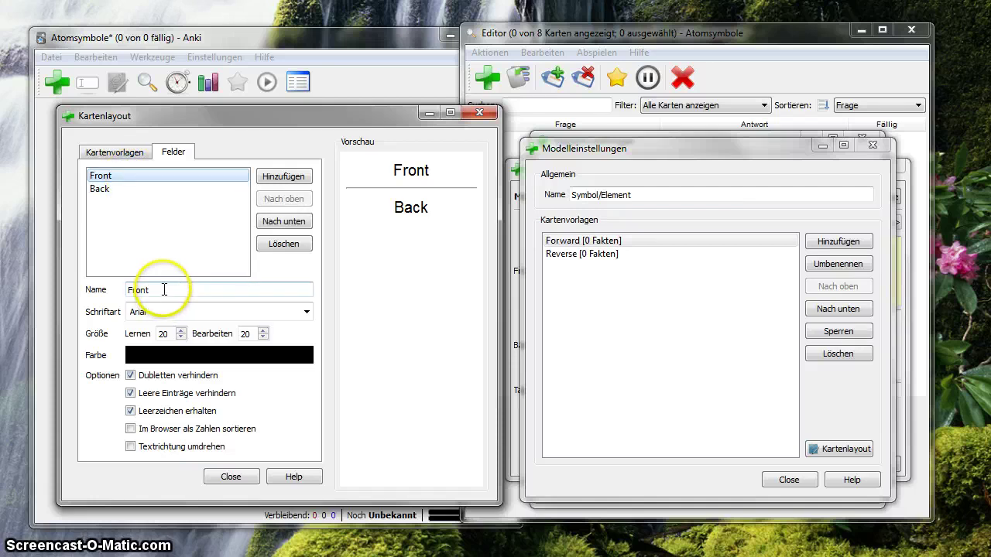
double_click(161, 291)
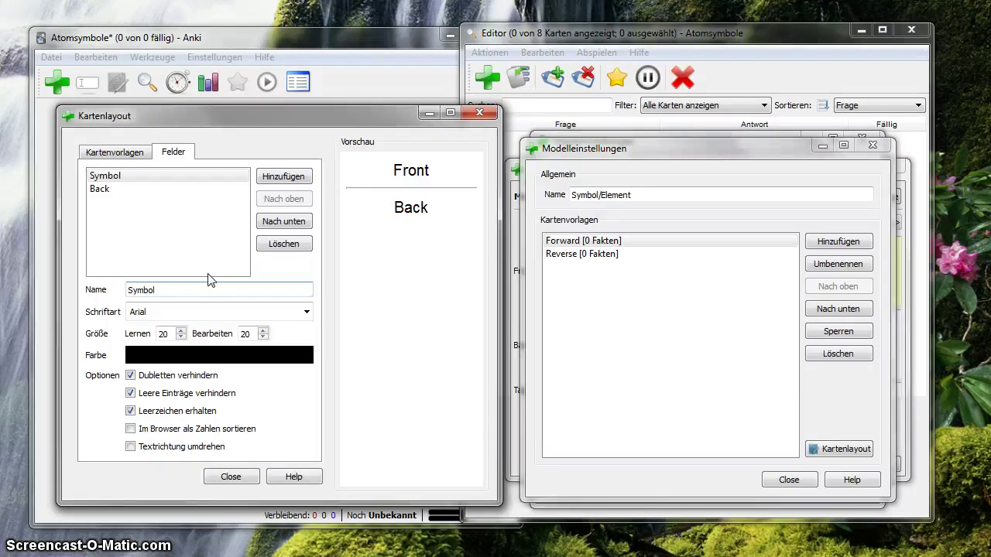
Rename the Back field of the card layout to Element
click(116, 190)
click(156, 292)
drag(156, 292, 121, 285)
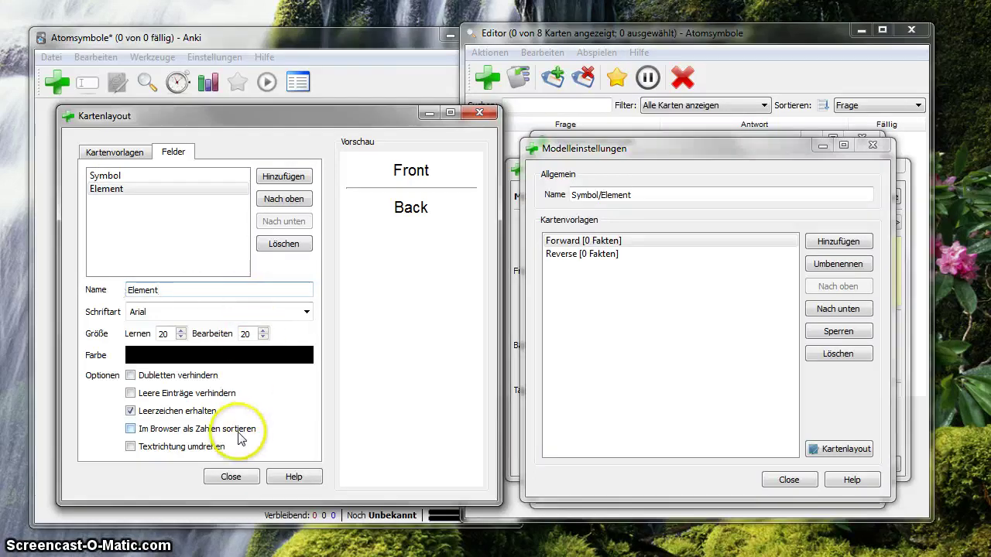
Put the text "Zu welchem Element gehört das Symbol" before {{Symbol}} in the Forward template's question and close the card layout
click(115, 154)
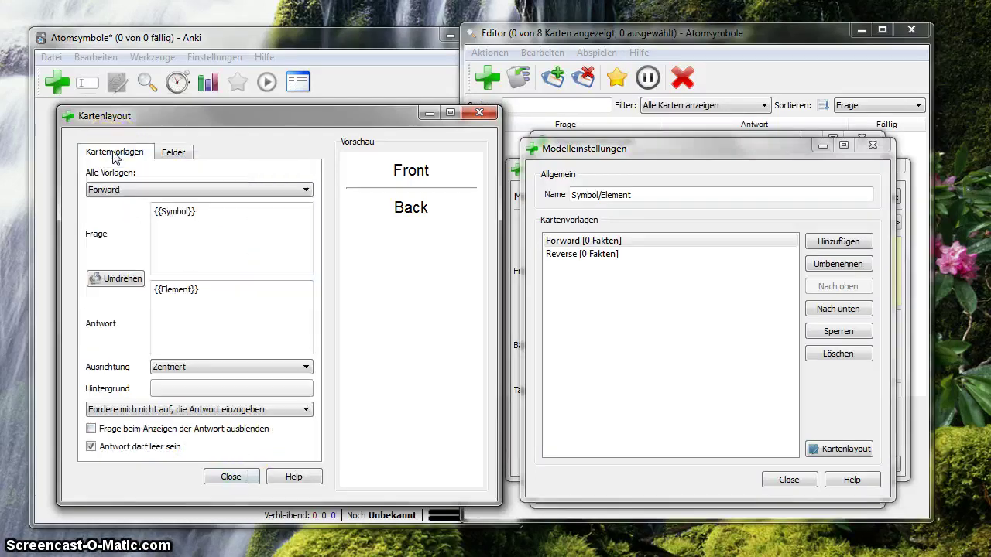
click(162, 214)
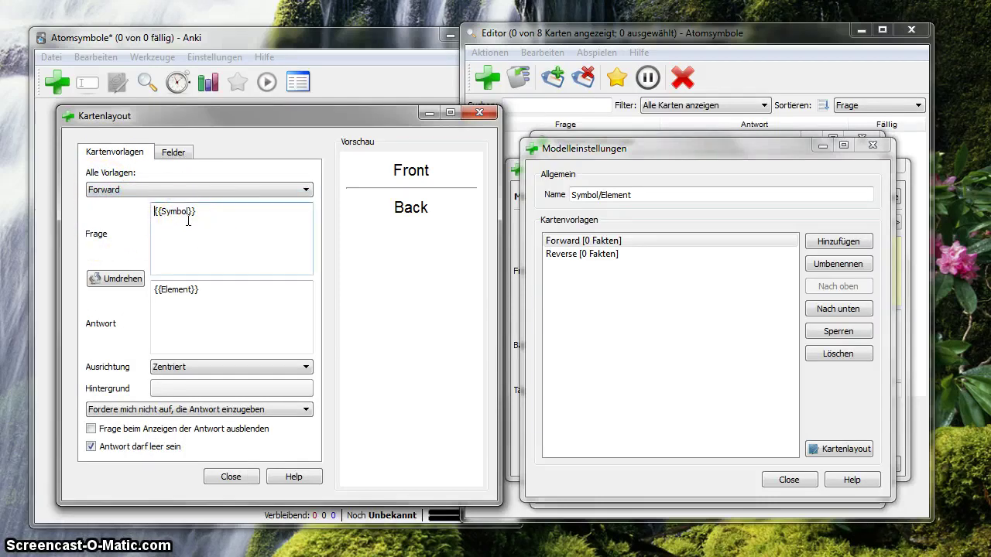
text(Zu w)
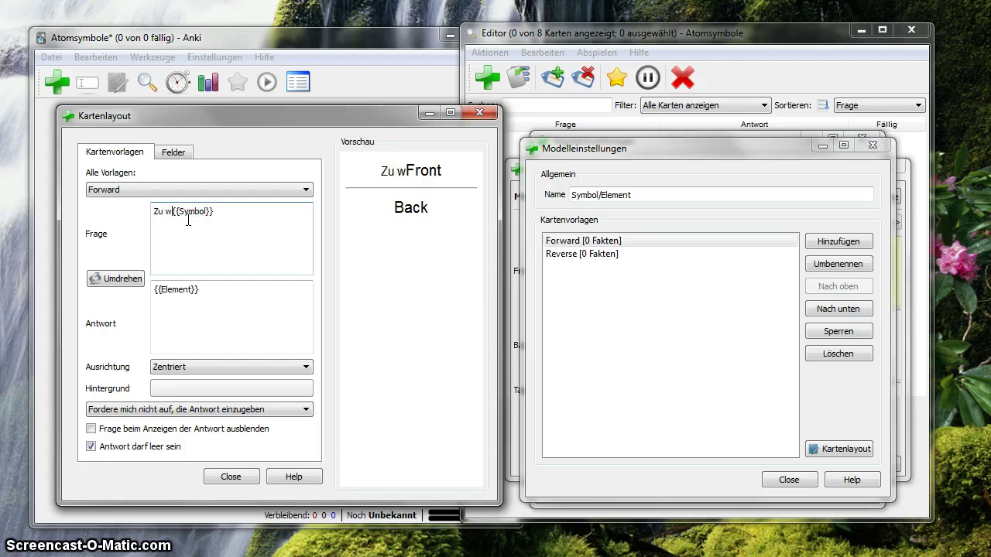
text(elchem Elem)
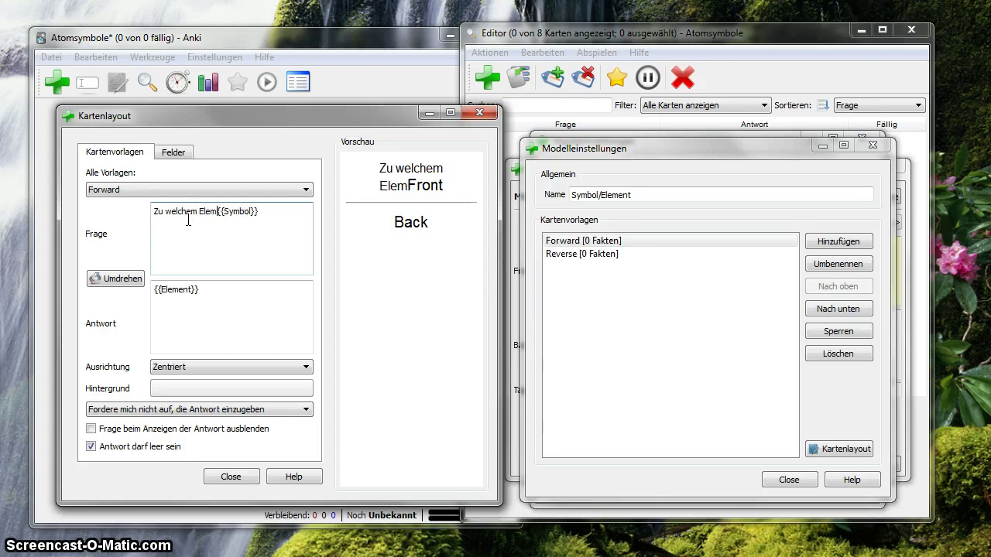
text(ent gehö)
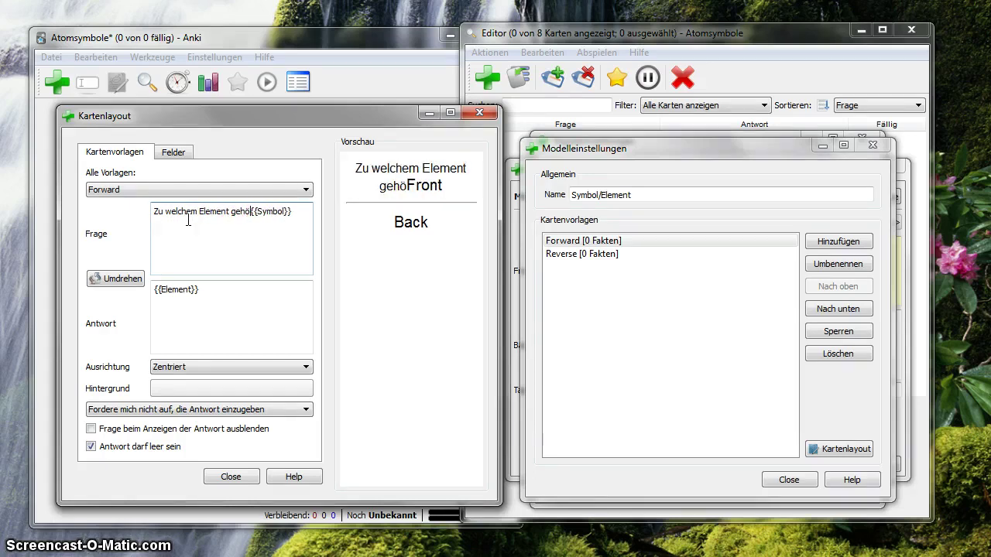
text(rt das )
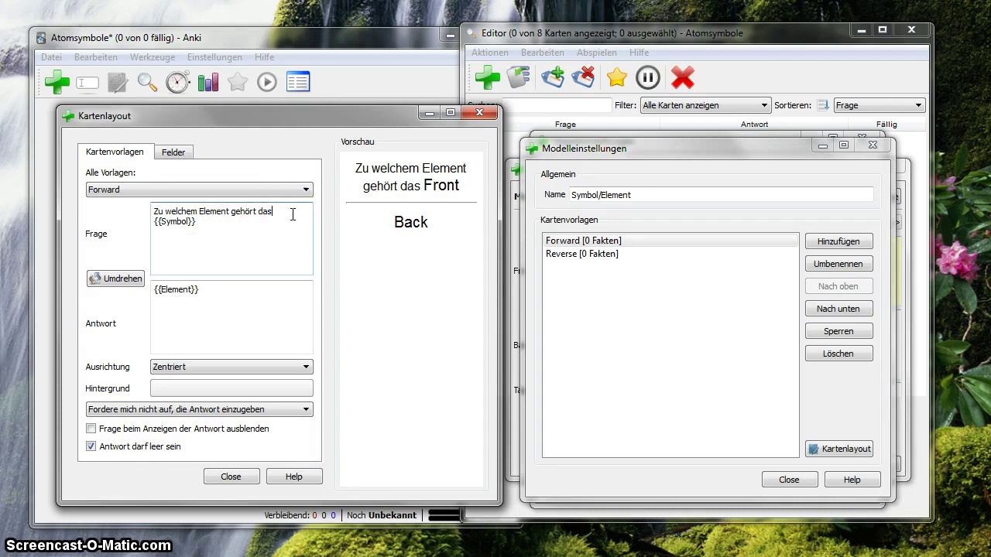
text(Symbol)
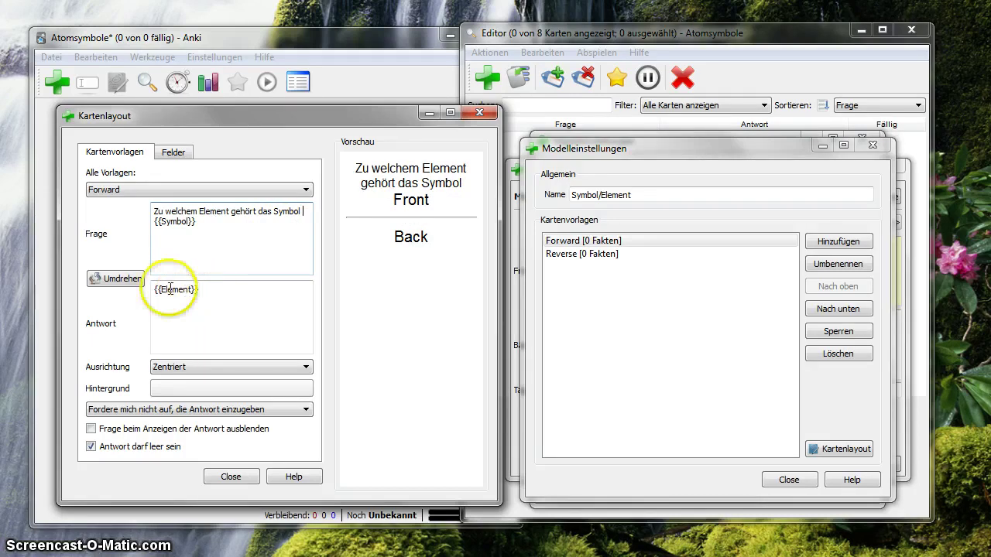
click(230, 477)
Put the text "Welches Symbol hat das Element" before {{Element}} in the Reverse template's question and close the card layout
click(582, 254)
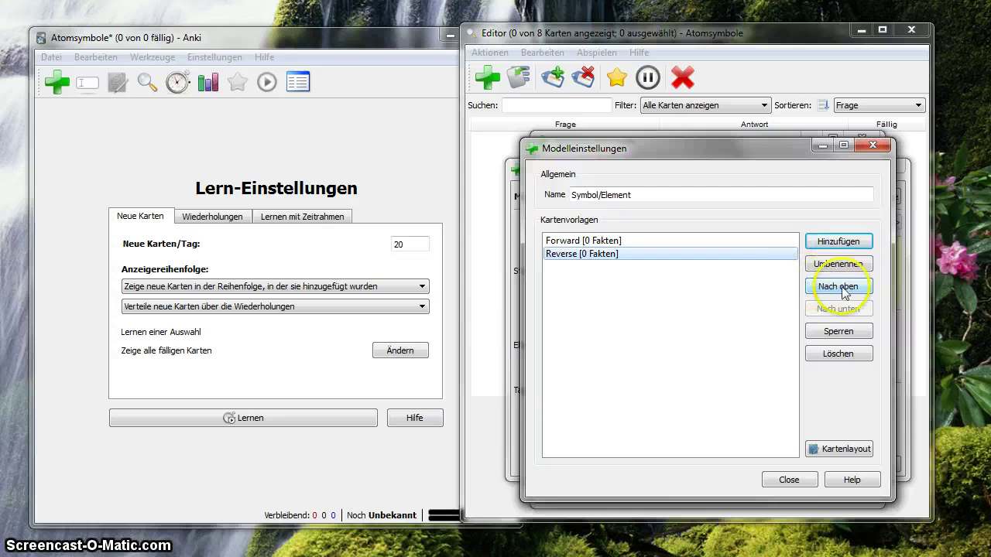
click(843, 451)
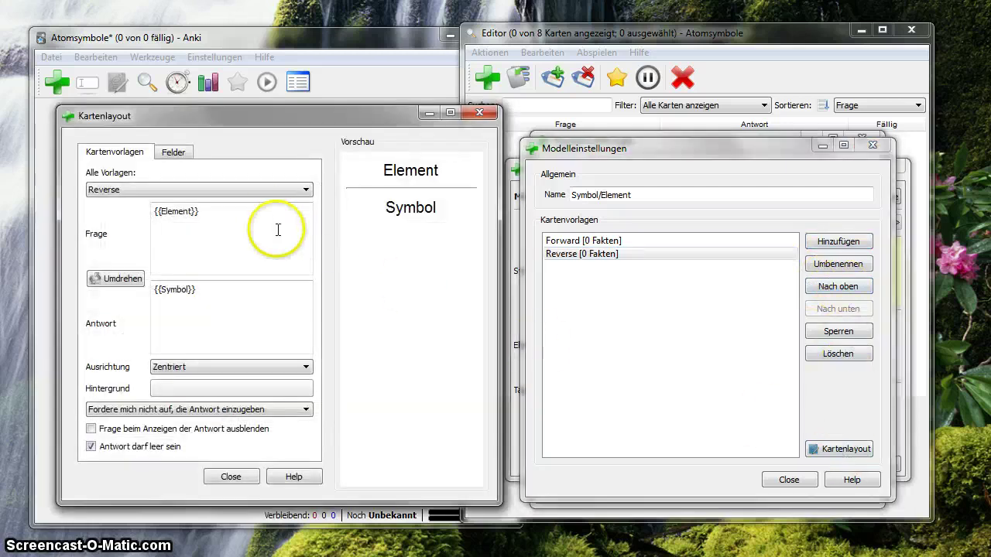
click(153, 212)
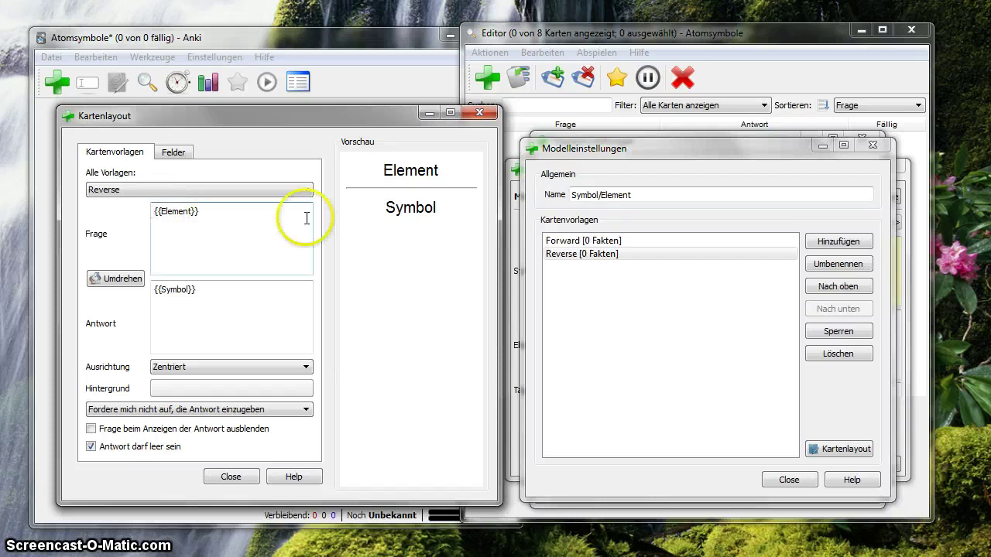
text(Welche)
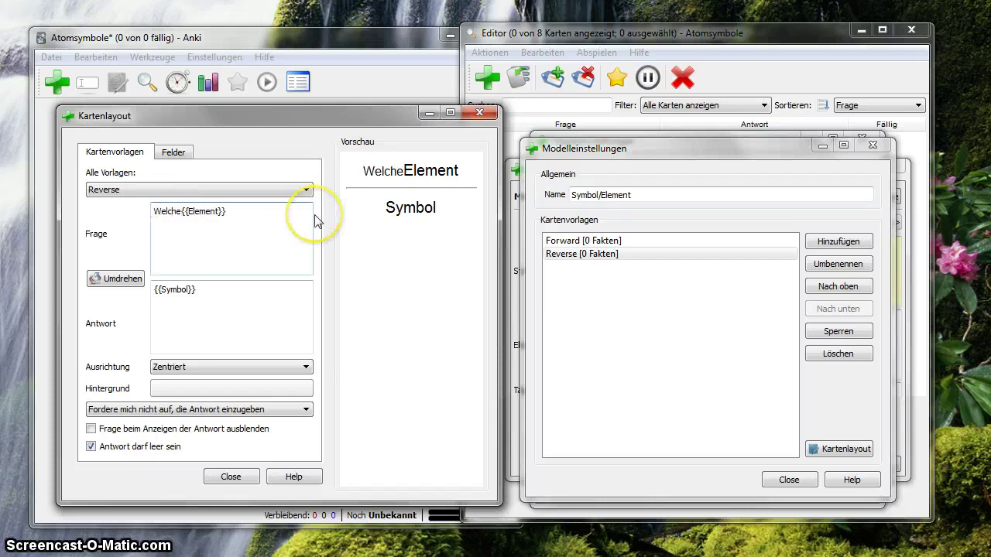
text(s Sym)
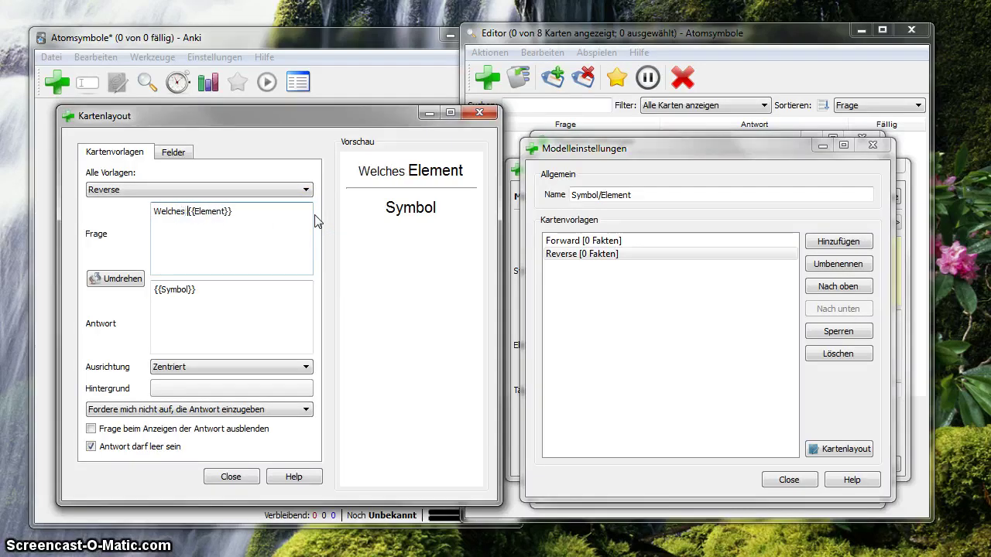
text(b)
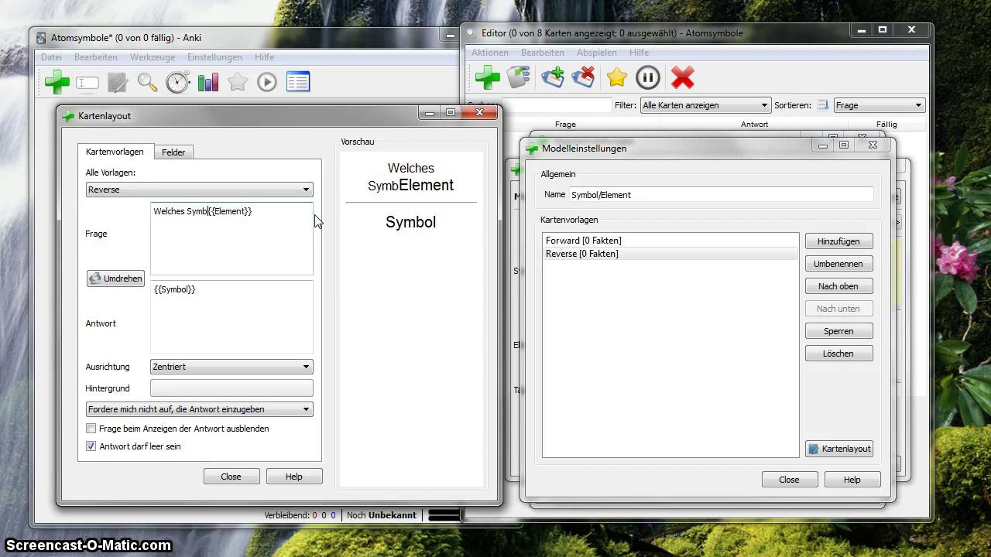
text(ol hat das Elemen)
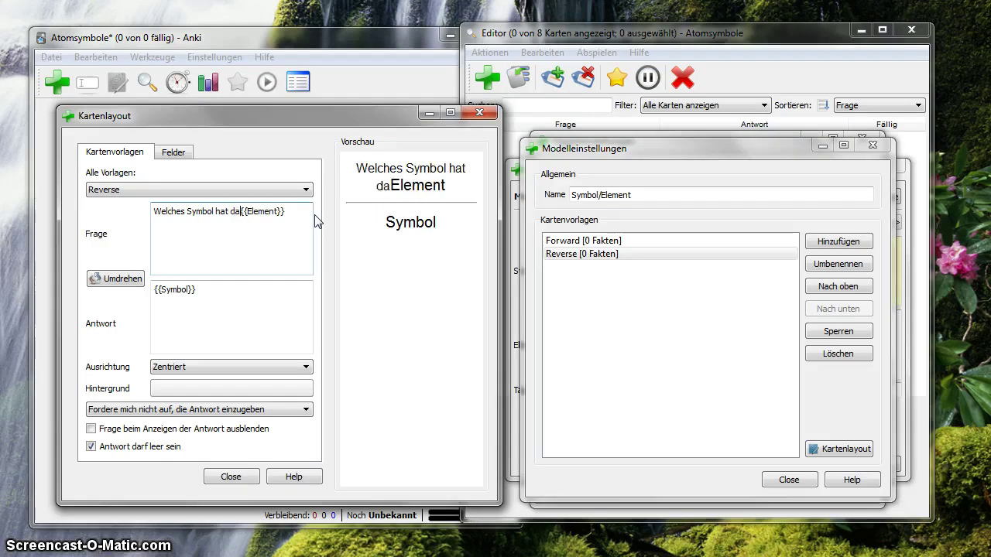
text(t)
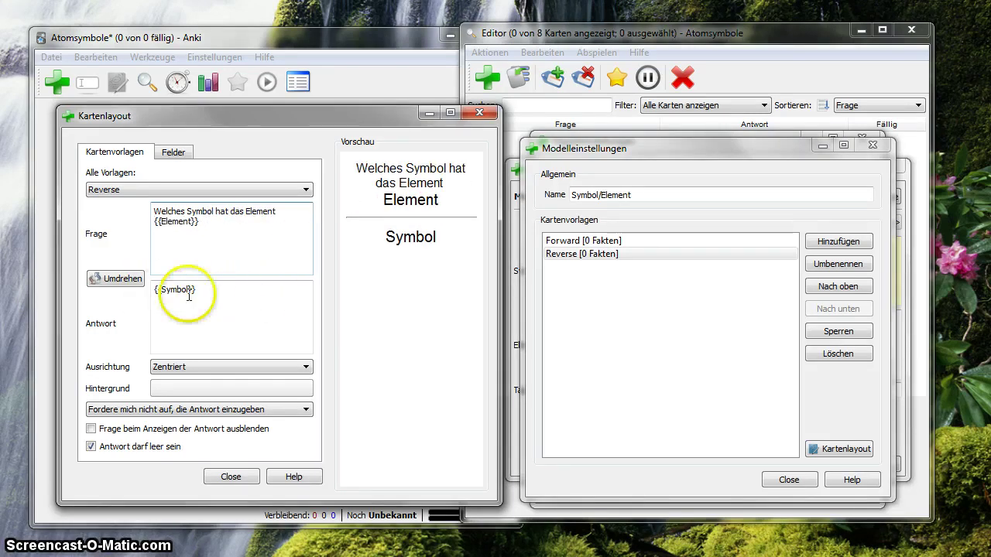
click(231, 478)
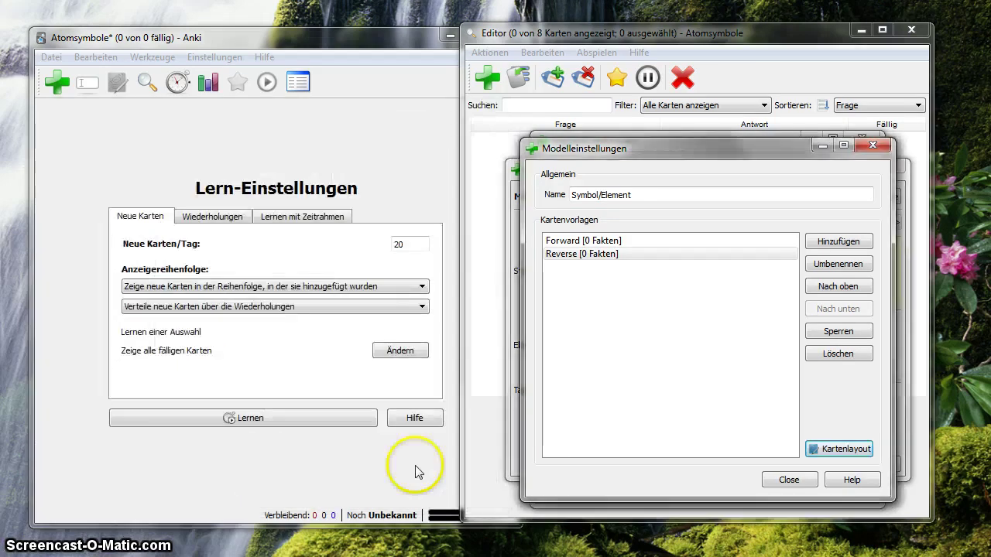
Close the model and deck settings and choose the Symbol/Element model for the new cards
click(799, 482)
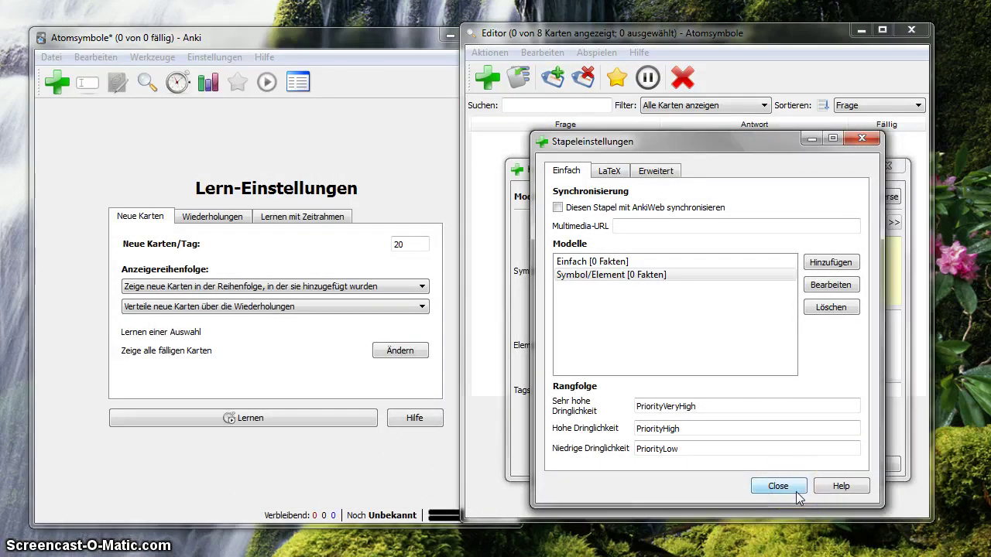
click(778, 485)
click(756, 199)
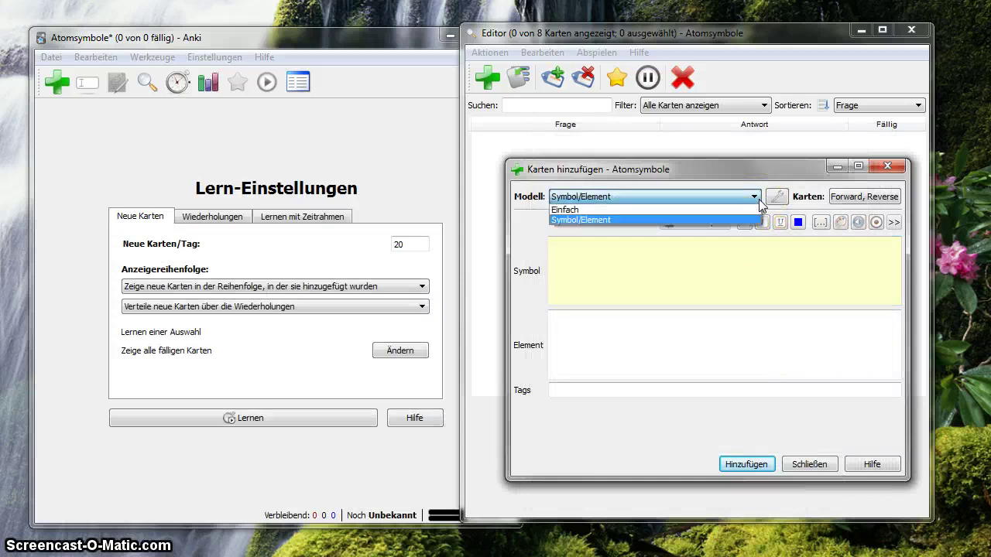
click(595, 221)
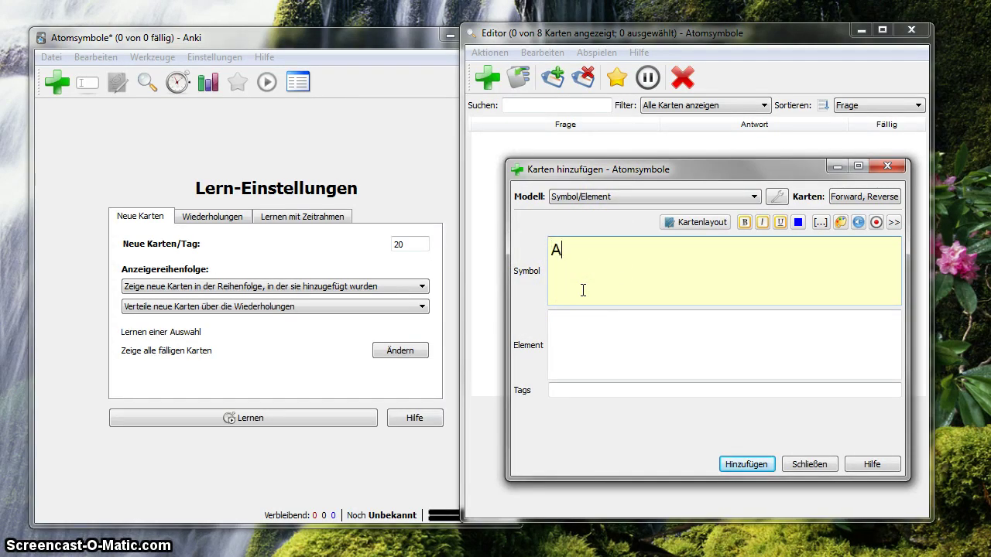
Add a card with the symbol Al and the element Aluminium, checking its card layout preview before adding it
key(Tab)
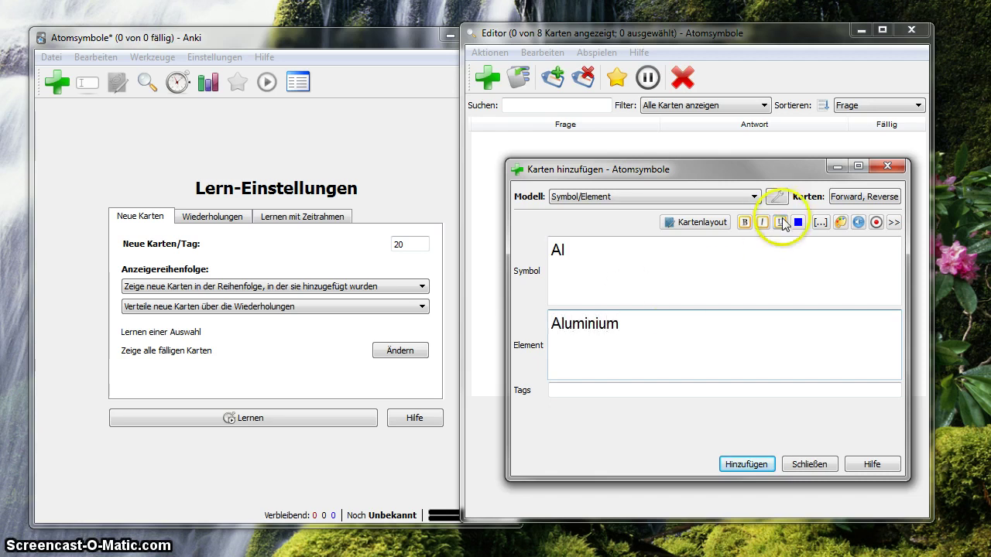
drag(757, 172, 739, 159)
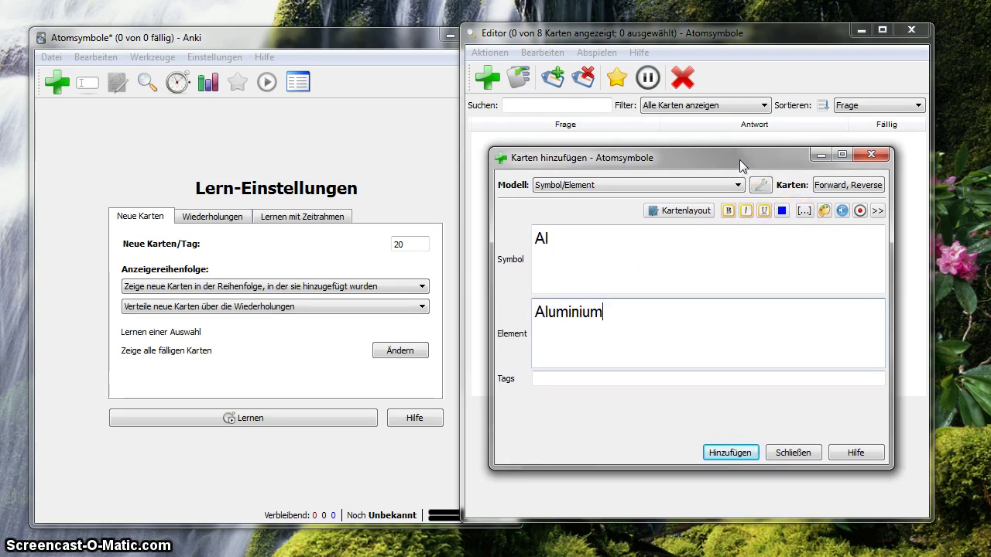
click(688, 206)
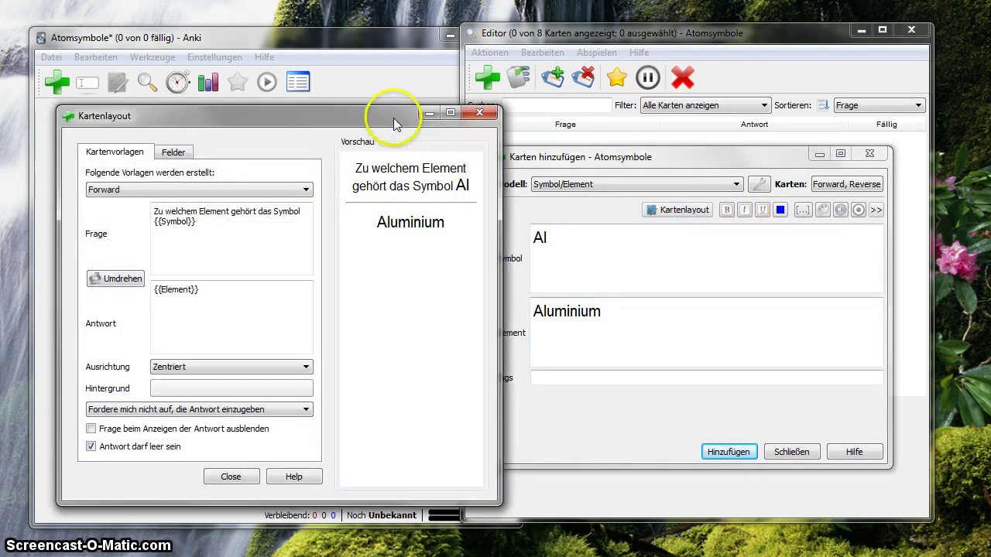
drag(393, 118, 325, 101)
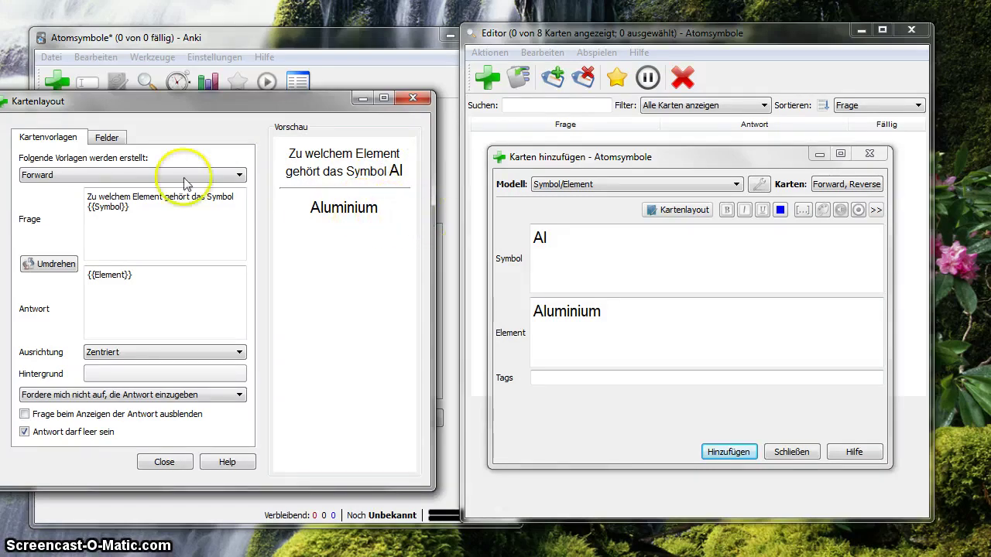
click(188, 465)
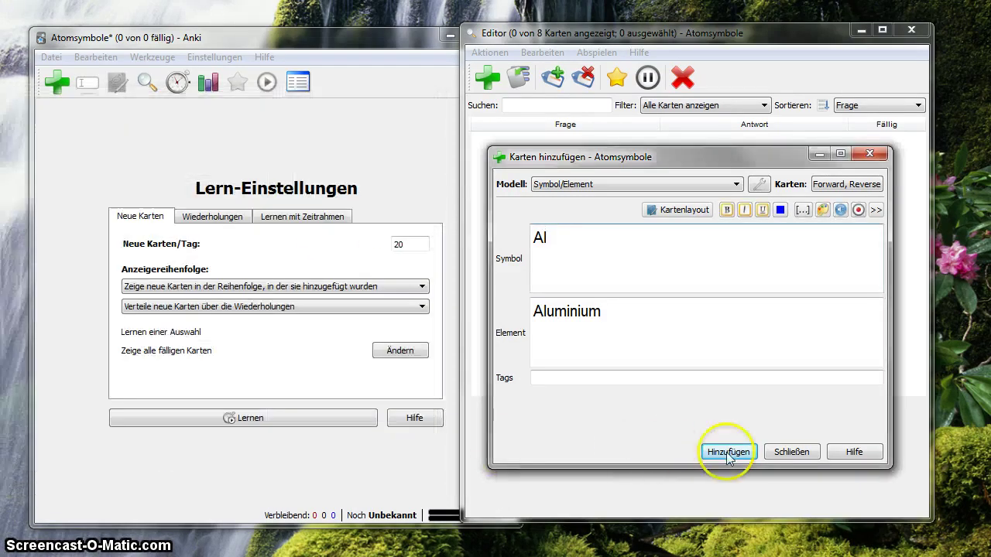
click(728, 454)
Close the card-adding dialog and reopen the card editor to refresh its list with the Aluminium cards
click(791, 452)
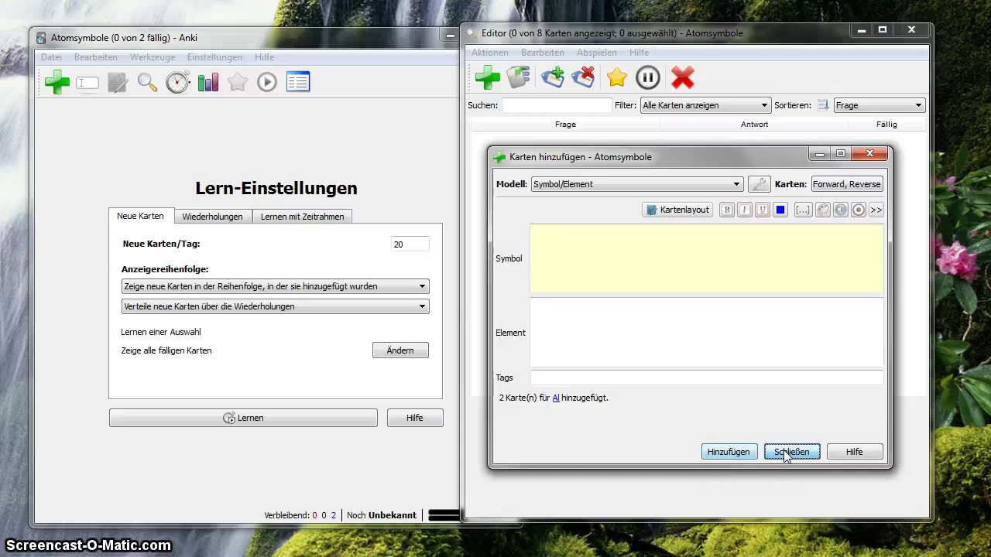
click(913, 36)
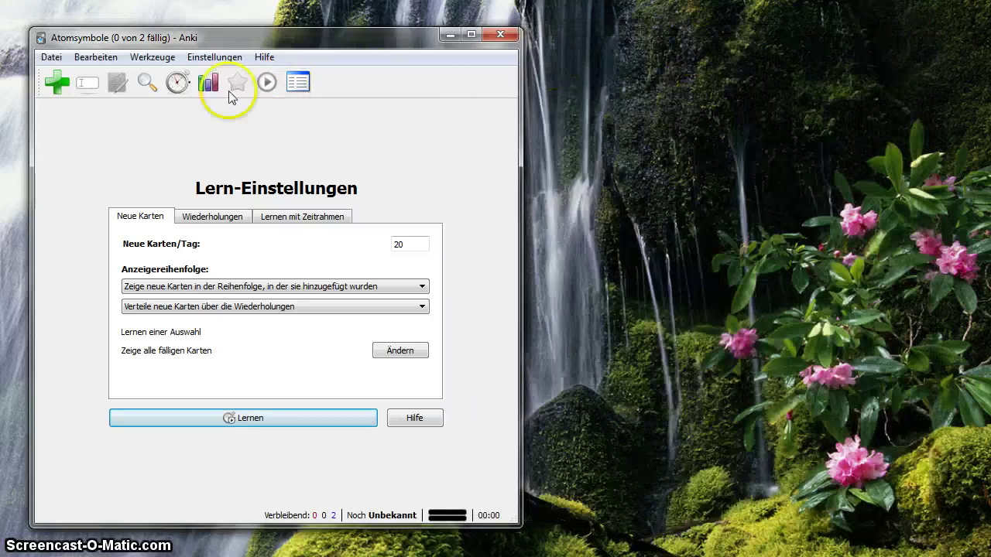
click(148, 82)
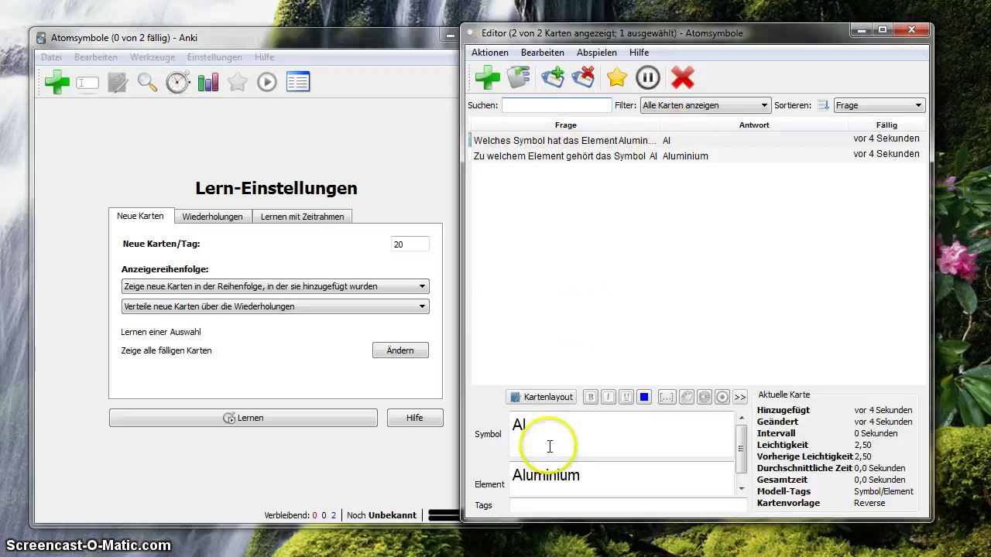
Add another card from the editor with the symbol Cu and the element Kupfer
click(493, 79)
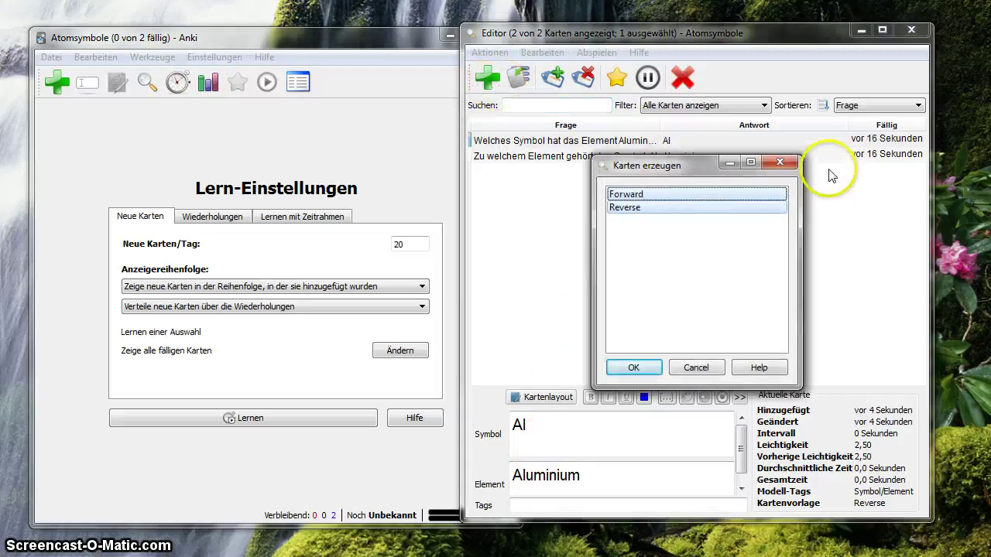
click(784, 164)
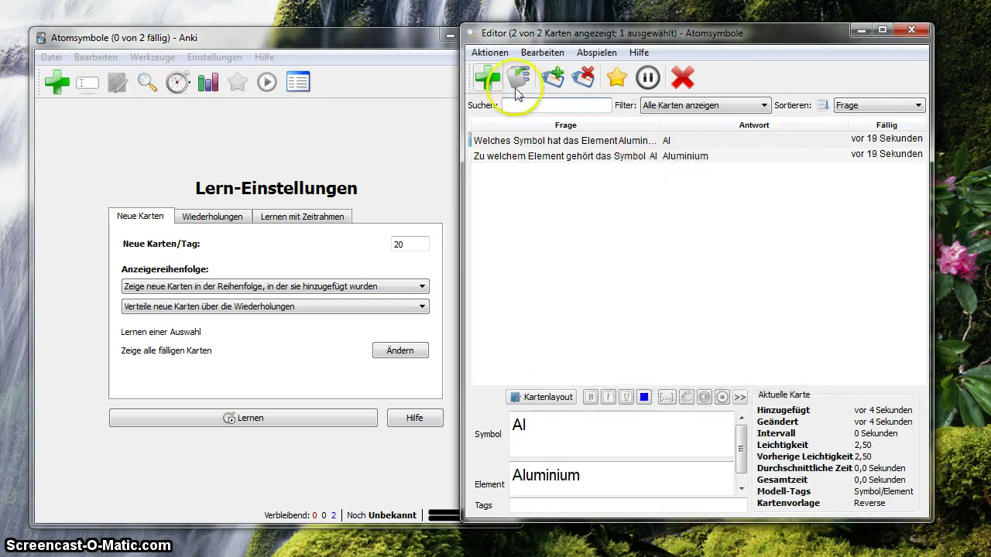
click(488, 79)
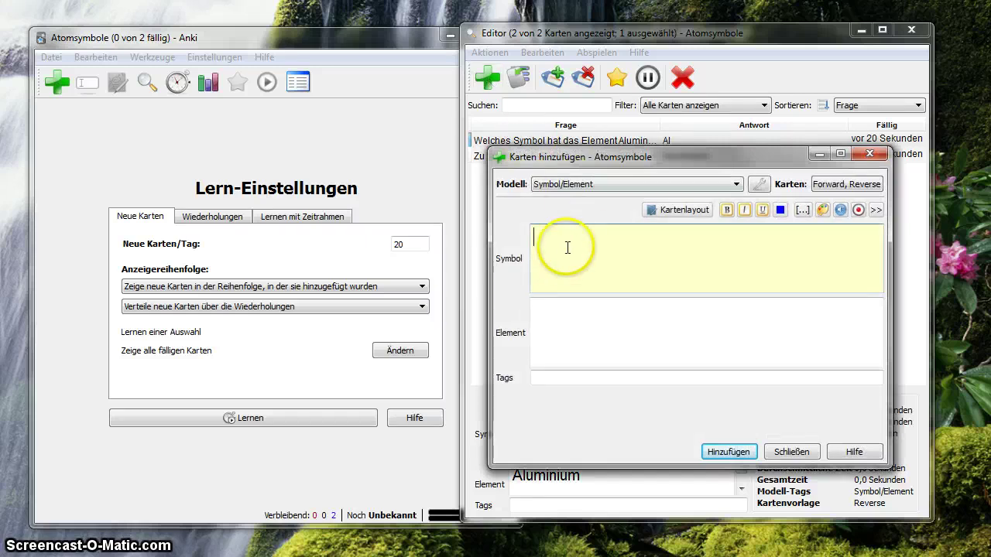
text(Cu)
key(Tab)
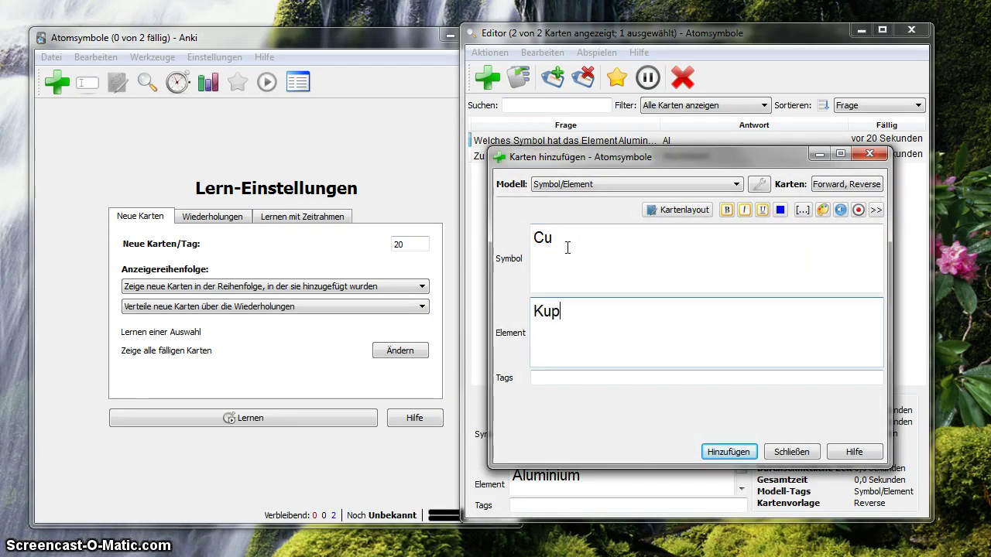
click(718, 450)
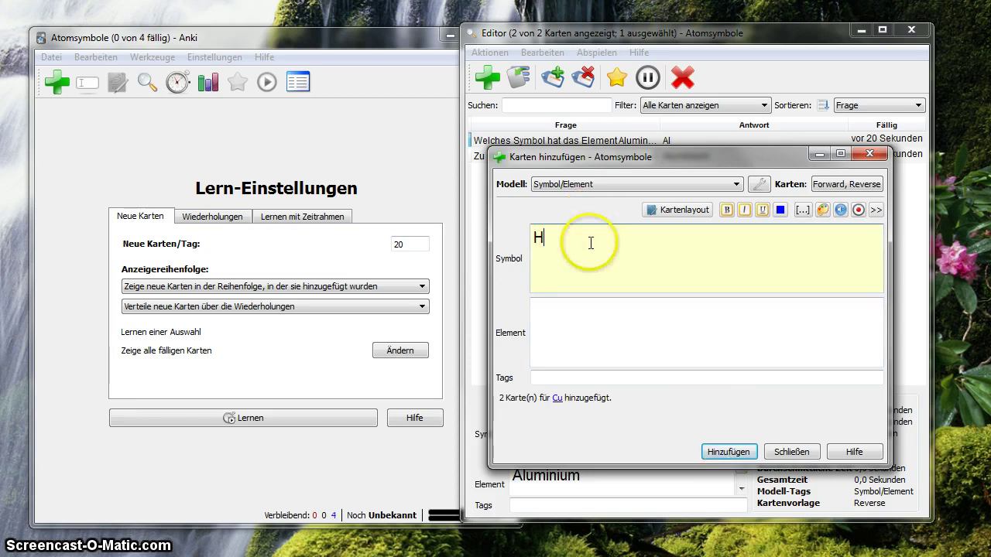
Add a card with the symbol H and the element Wasserstoff
key(Tab)
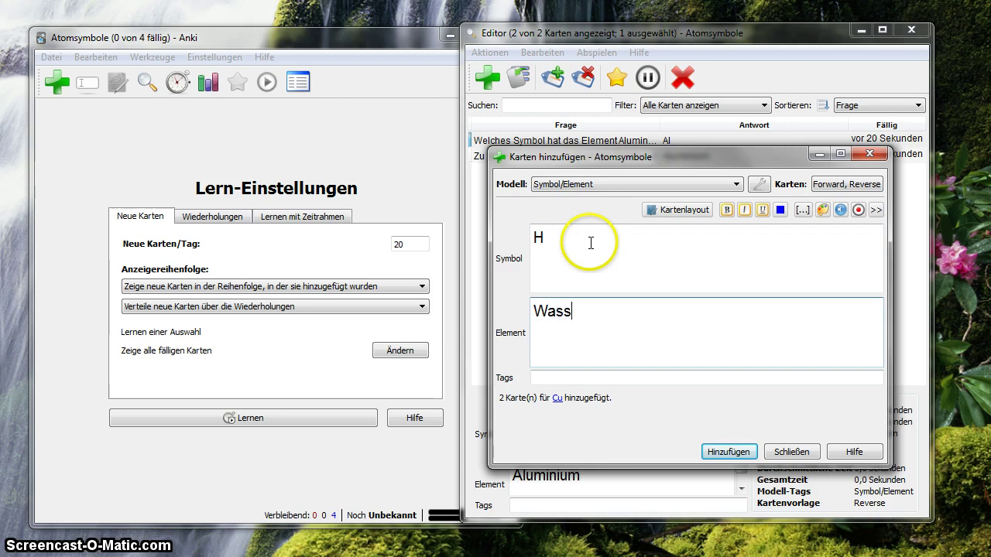
text(ff)
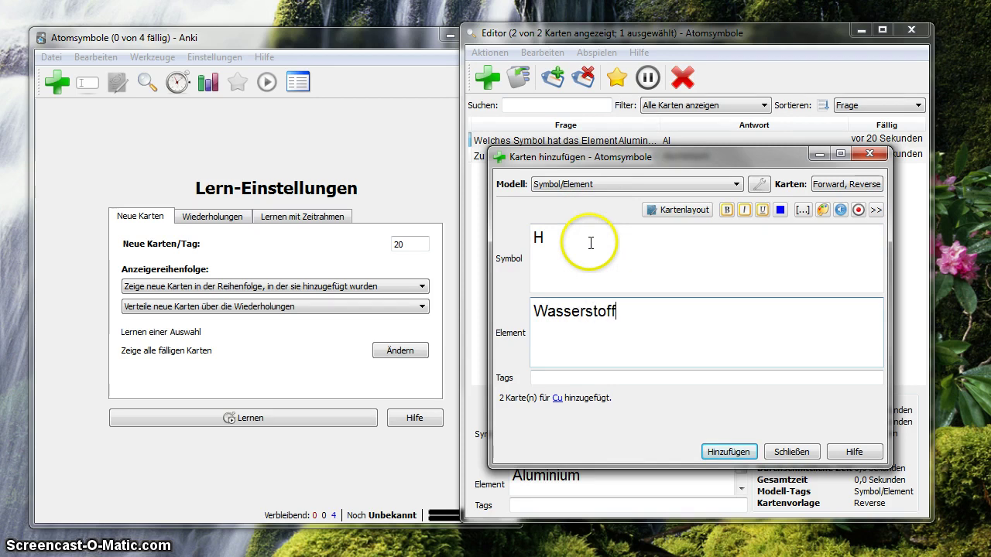
click(734, 452)
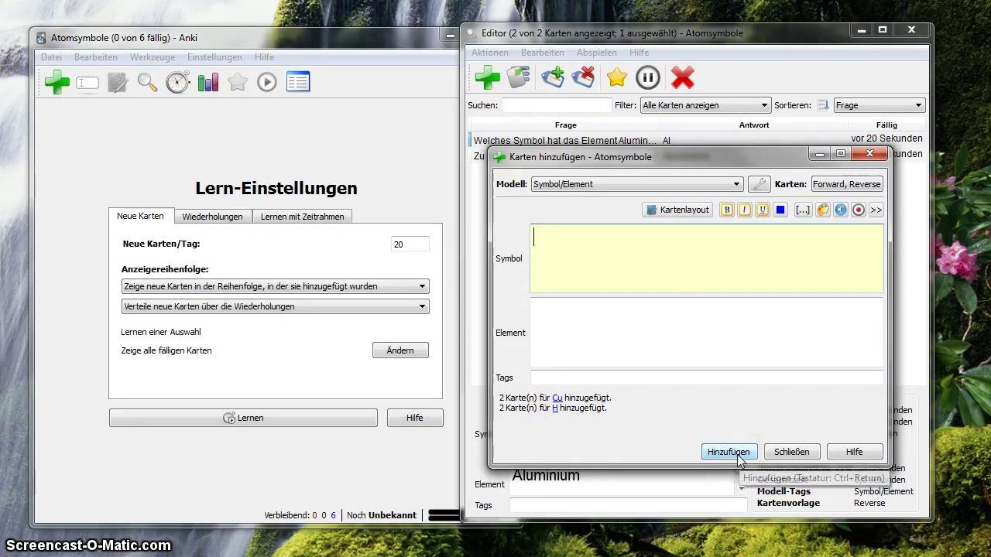
Finish adding cards, reopen the card editor to refresh its list with the Cu and H cards, and shift its window slightly
click(786, 453)
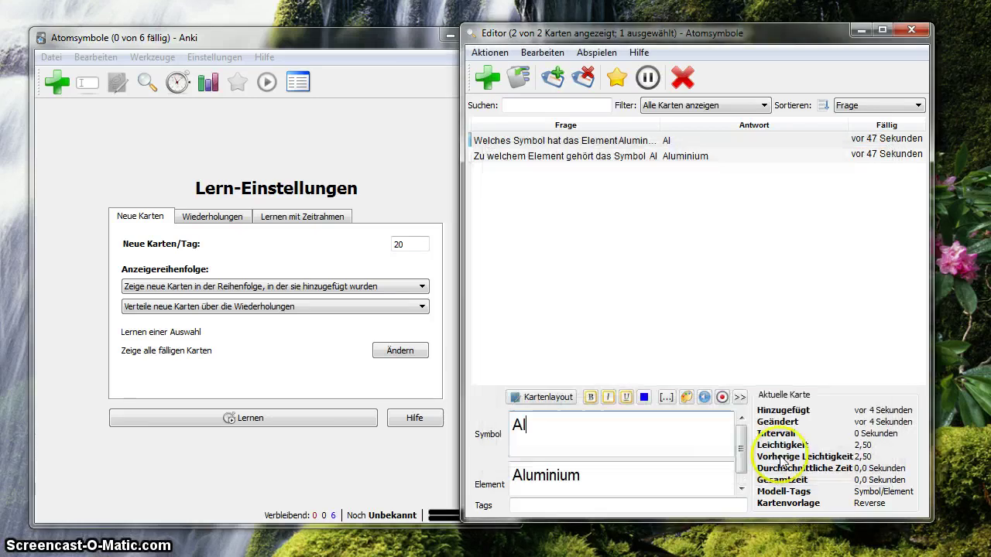
click(918, 33)
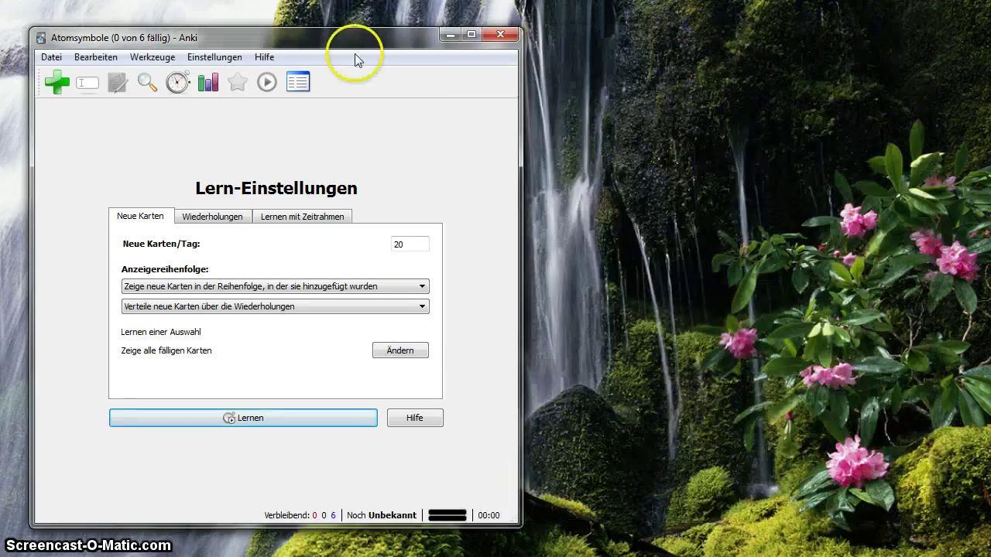
click(149, 83)
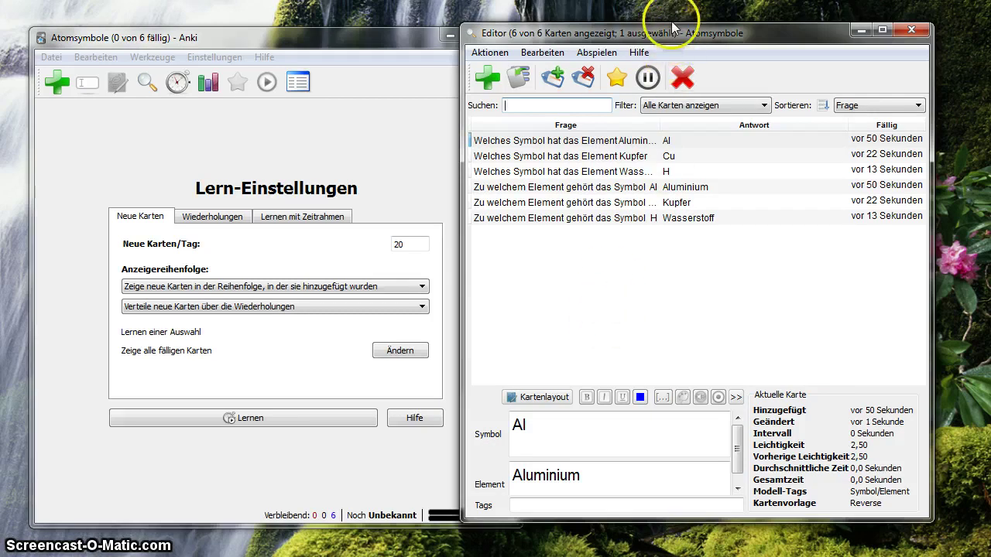
drag(671, 36, 688, 49)
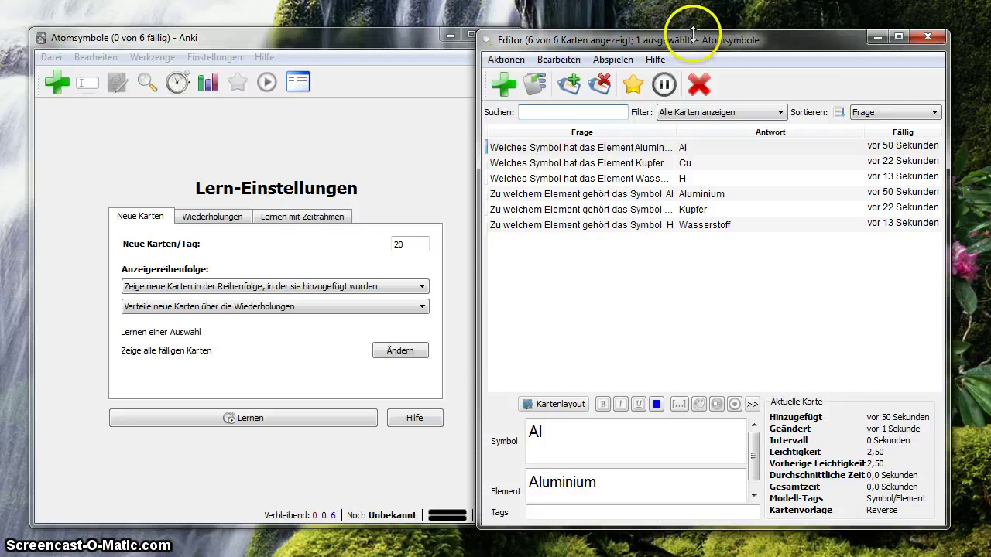